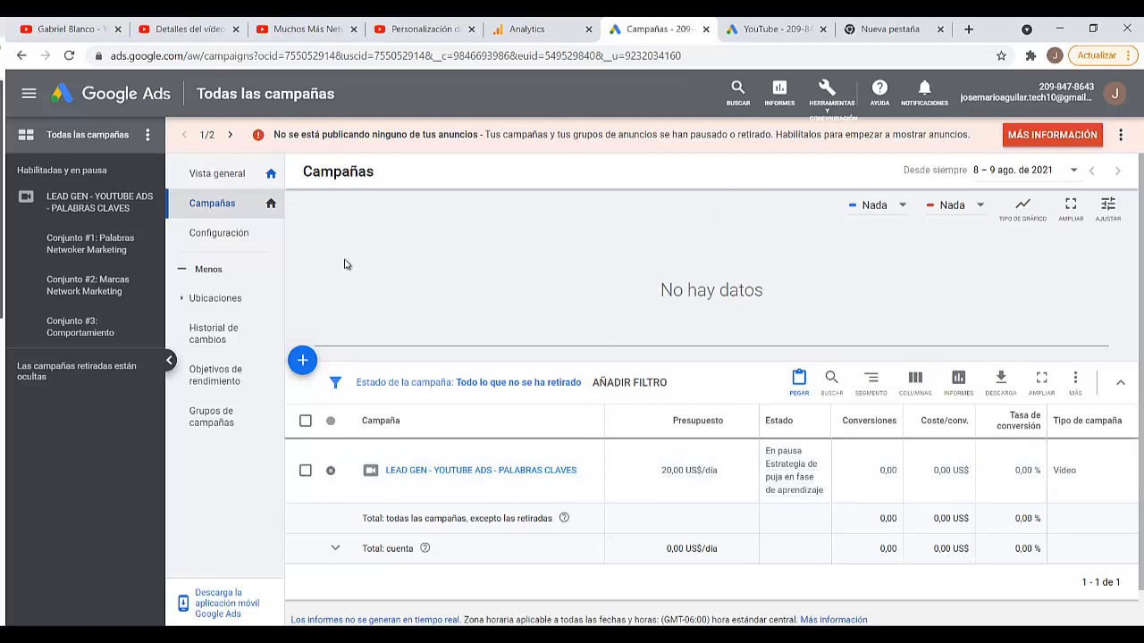
# Create a new Vídeo campaign with the Clientes potenciales objective and the Generar conversiones subtype.
pyautogui.click(300, 361)
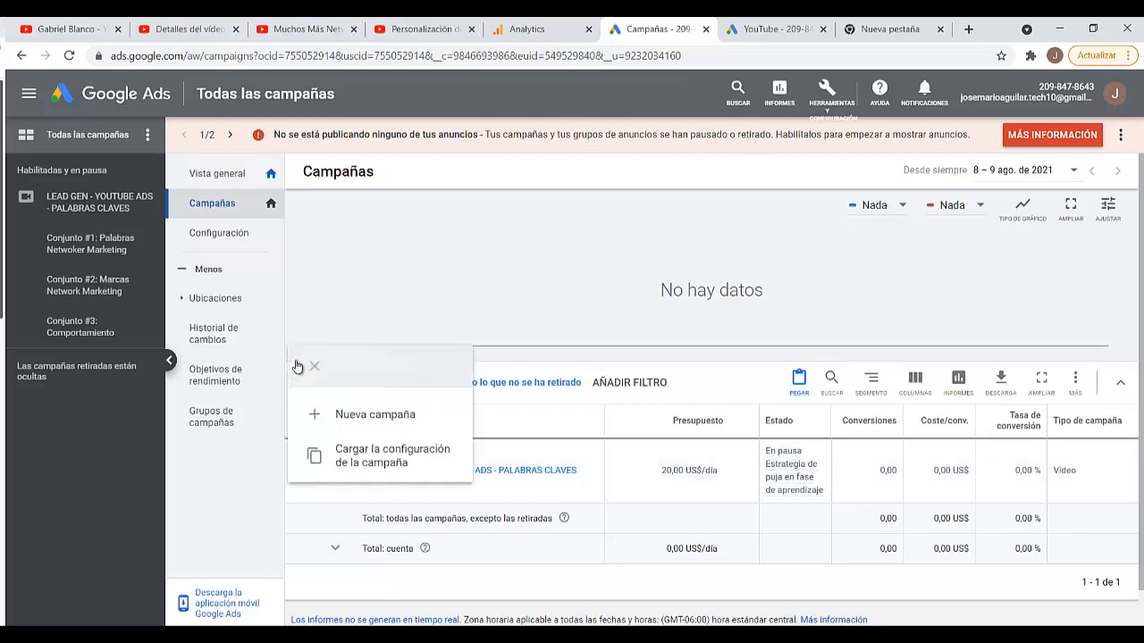
pyautogui.click(345, 413)
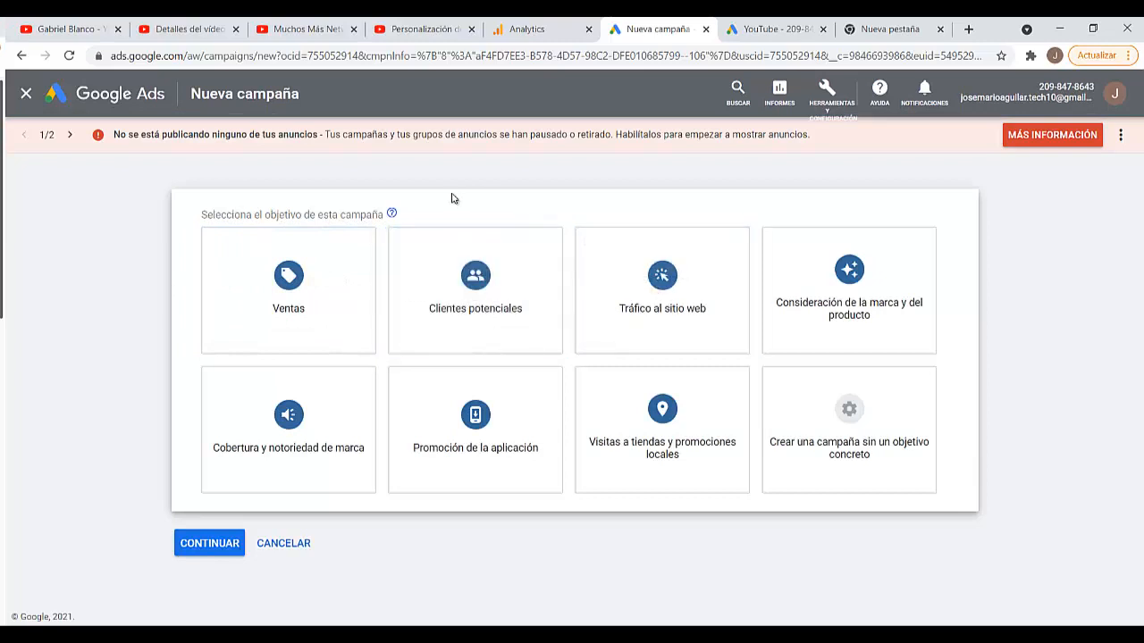
pyautogui.click(254, 290)
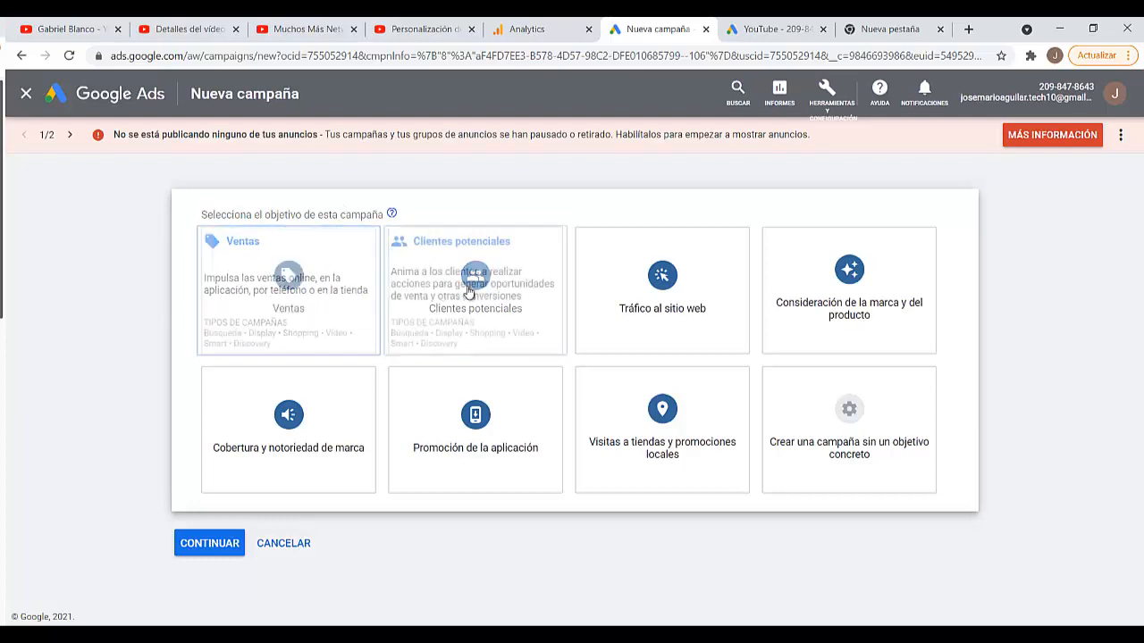
pyautogui.click(442, 289)
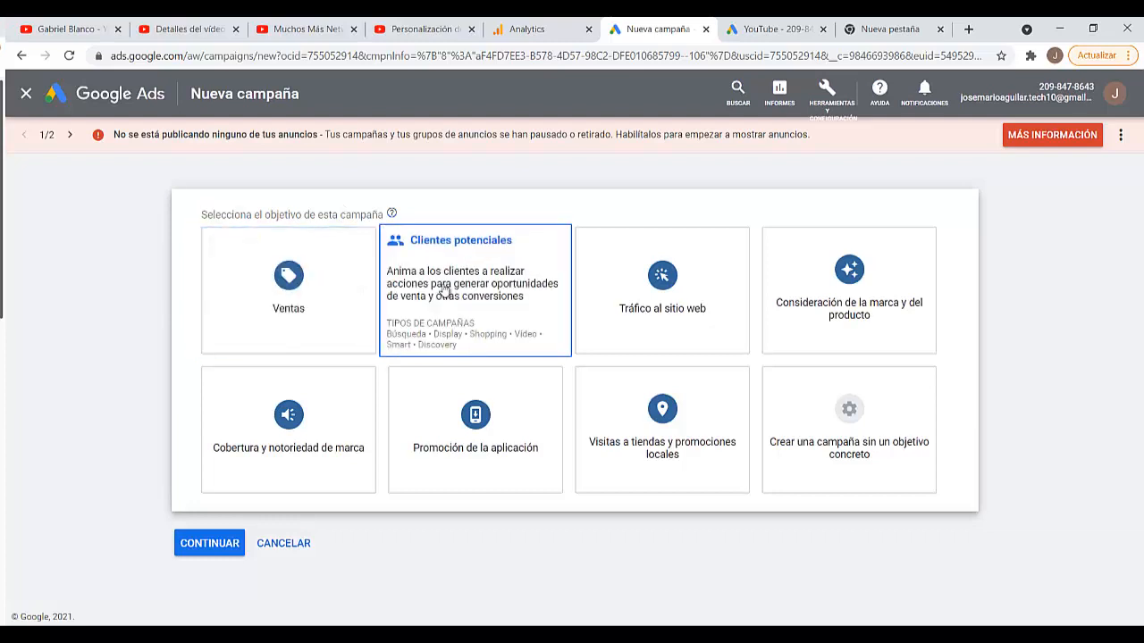
pyautogui.click(836, 309)
pyautogui.scroll(-2, 345, 370)
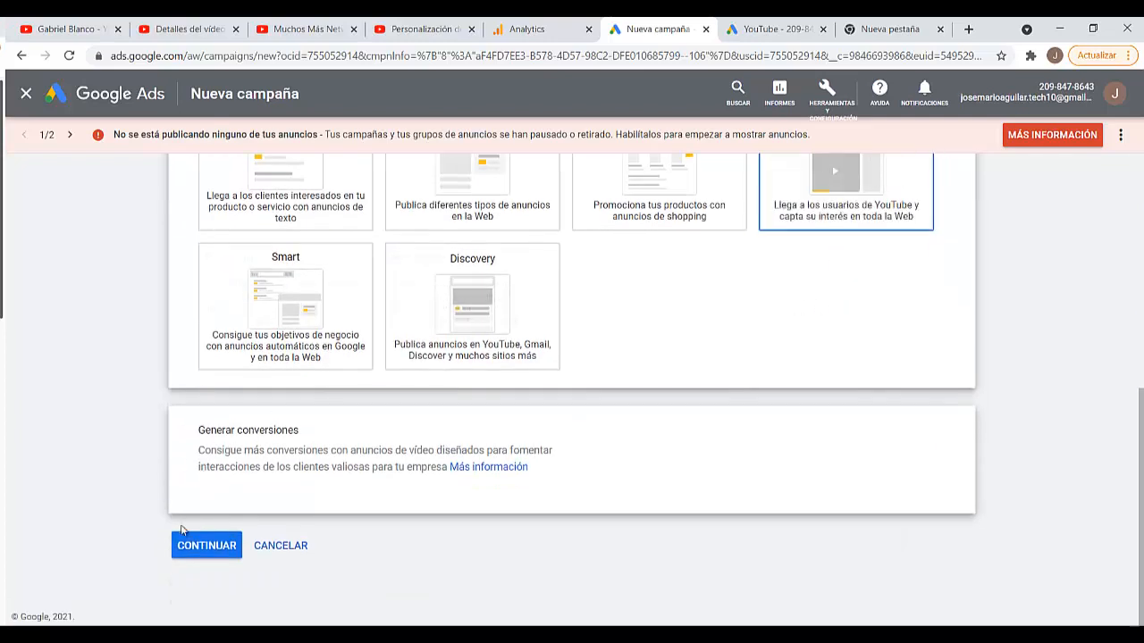
pyautogui.click(185, 551)
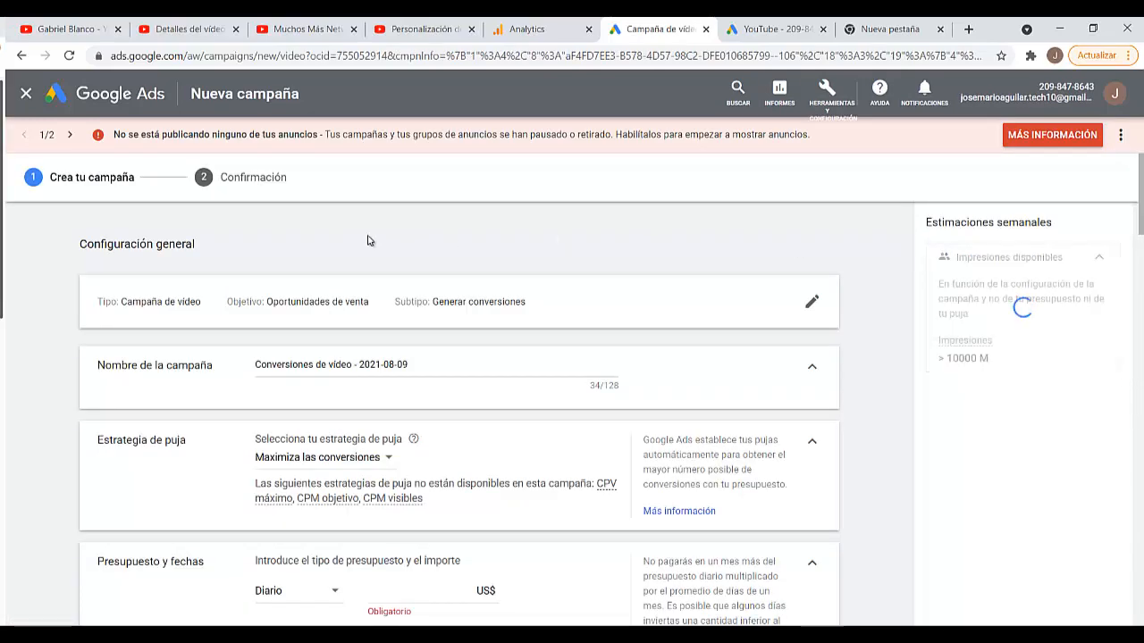
# Compare the two ad group types in the new campaign's settings and choose Estándar.
pyautogui.scroll(-3, 367, 240)
pyautogui.scroll(-5, 367, 240)
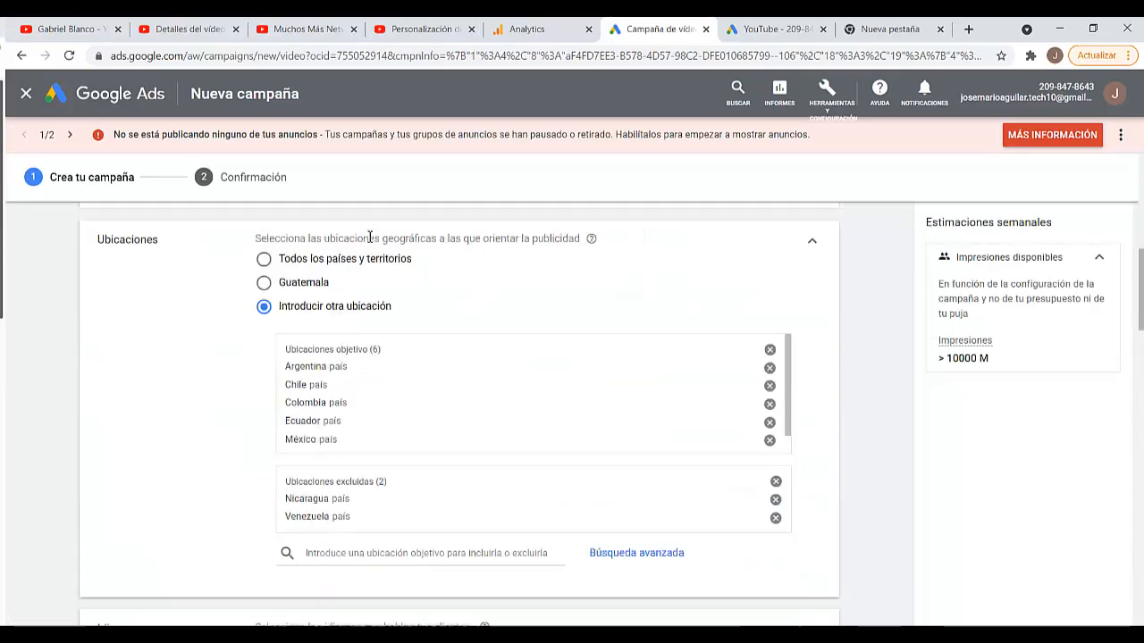
pyautogui.scroll(-4, 367, 239)
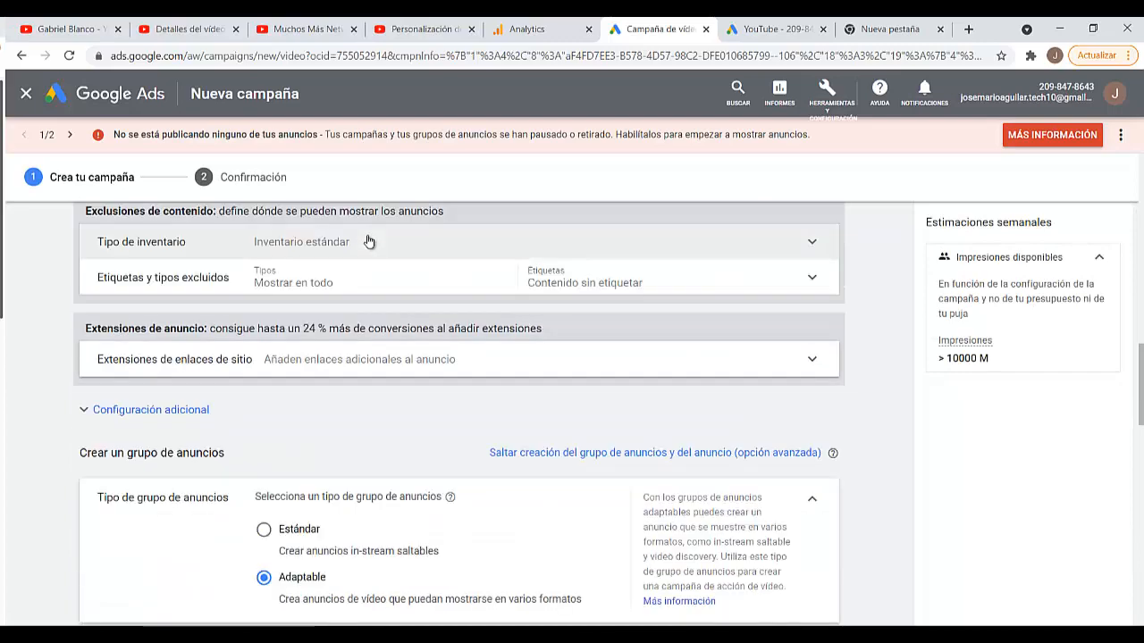
pyautogui.scroll(4, 366, 240)
pyautogui.scroll(1, 367, 240)
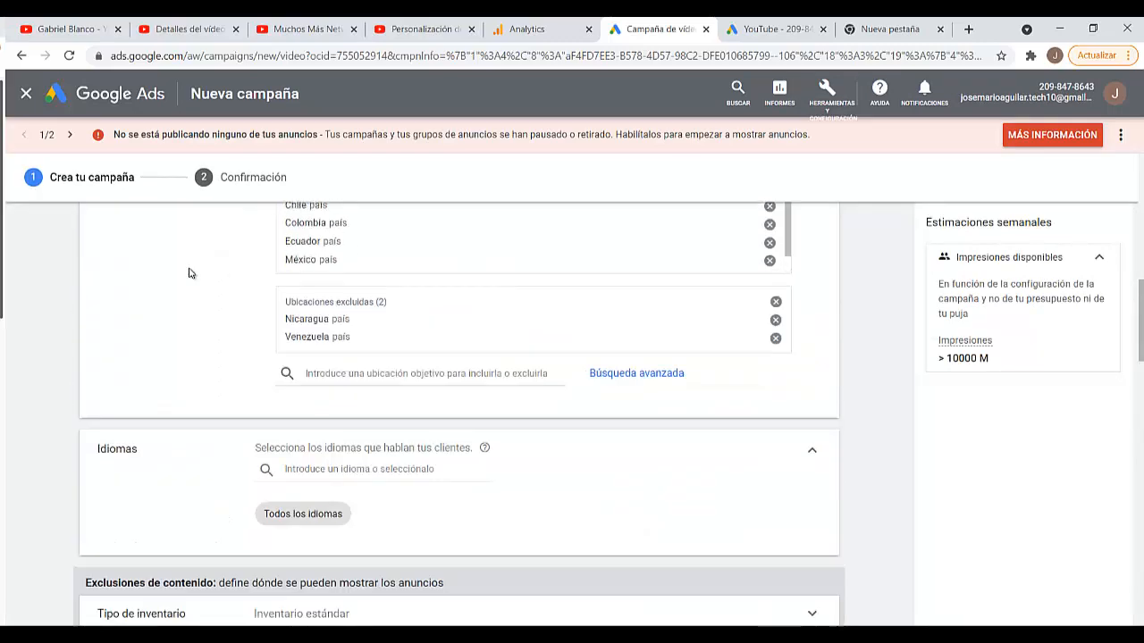
pyautogui.scroll(-6, 182, 274)
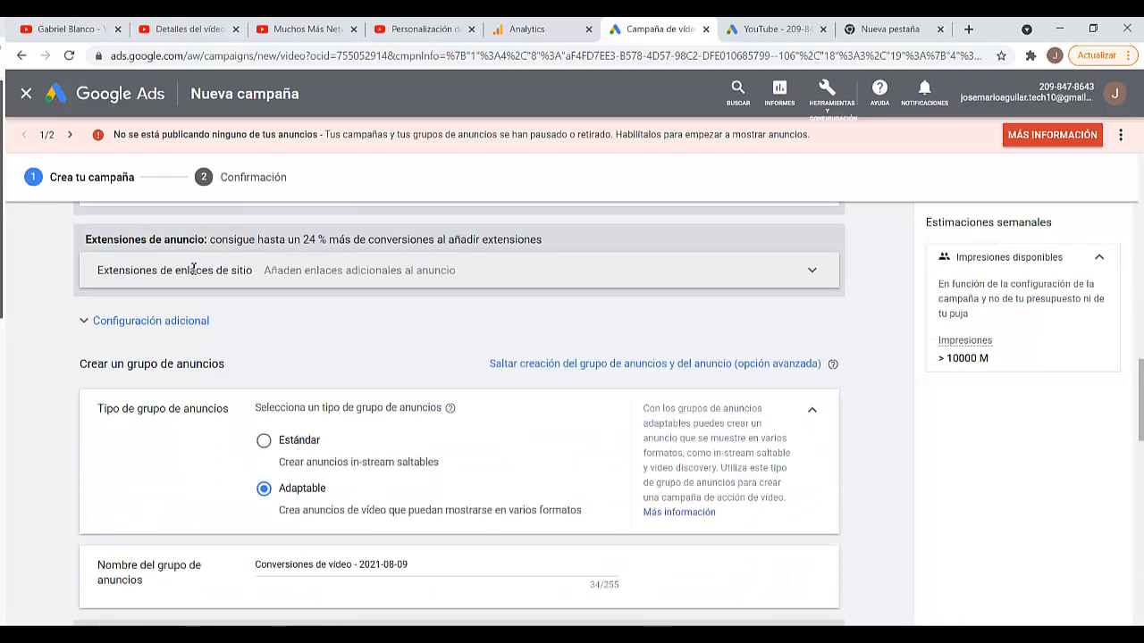
pyautogui.scroll(-1, 190, 272)
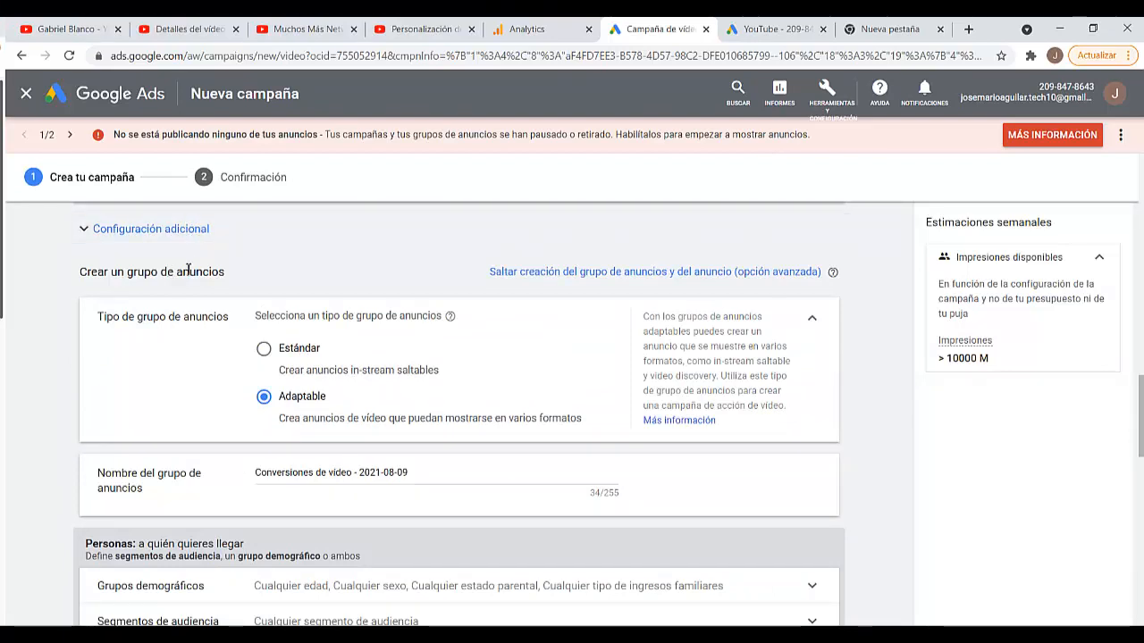
pyautogui.click(264, 349)
pyautogui.click(264, 396)
pyautogui.moveTo(444, 427); pyautogui.dragTo(585, 423)
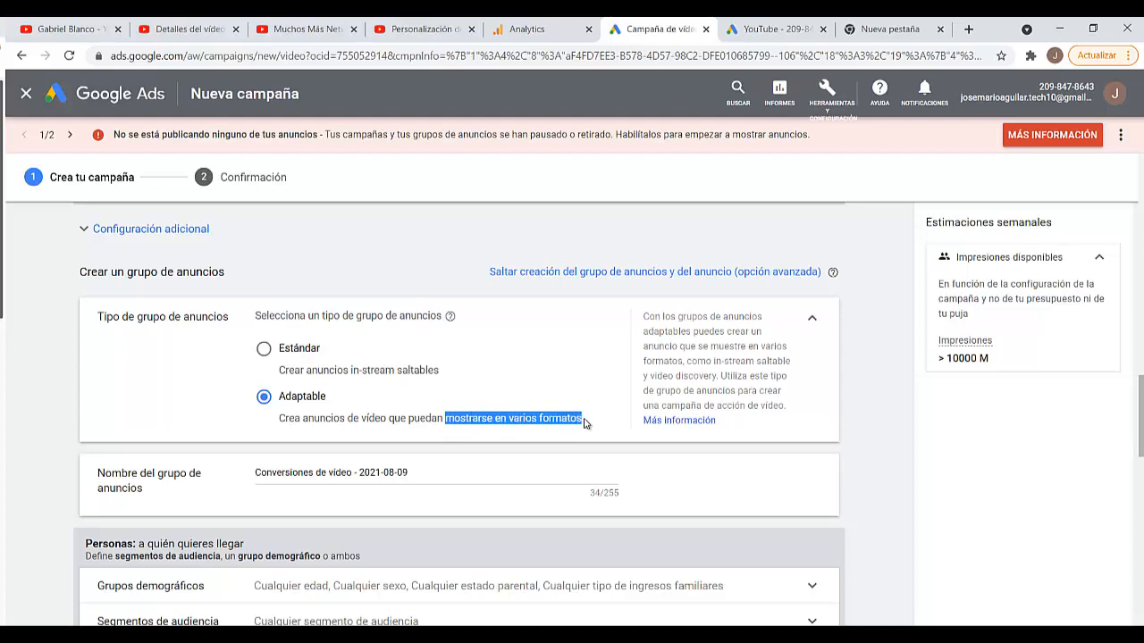
pyautogui.click(530, 411)
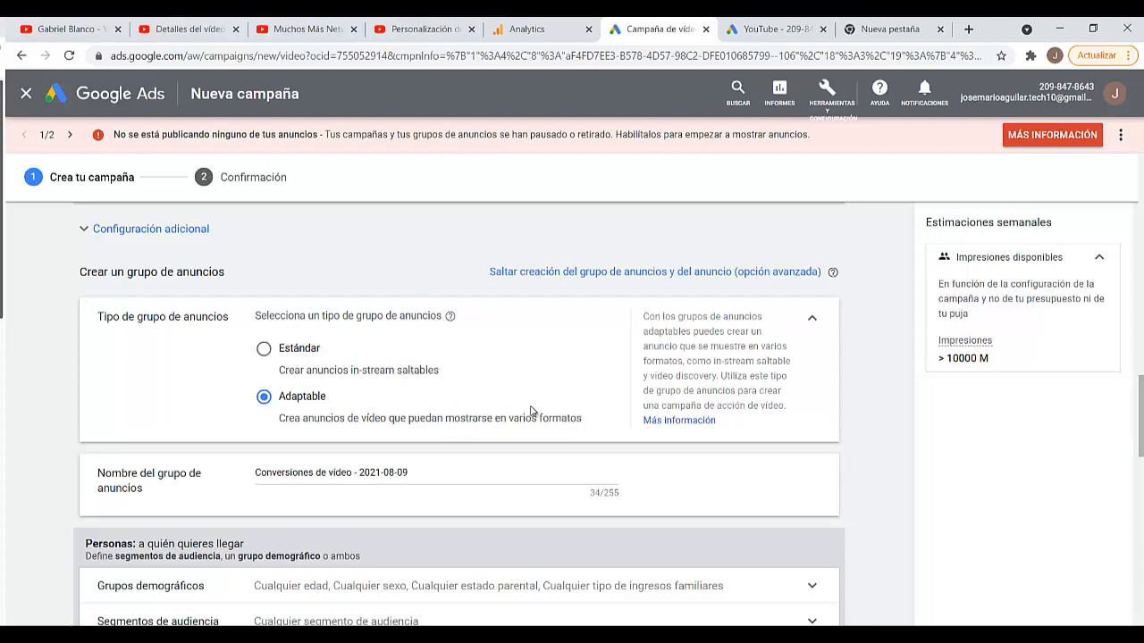
pyautogui.click(264, 351)
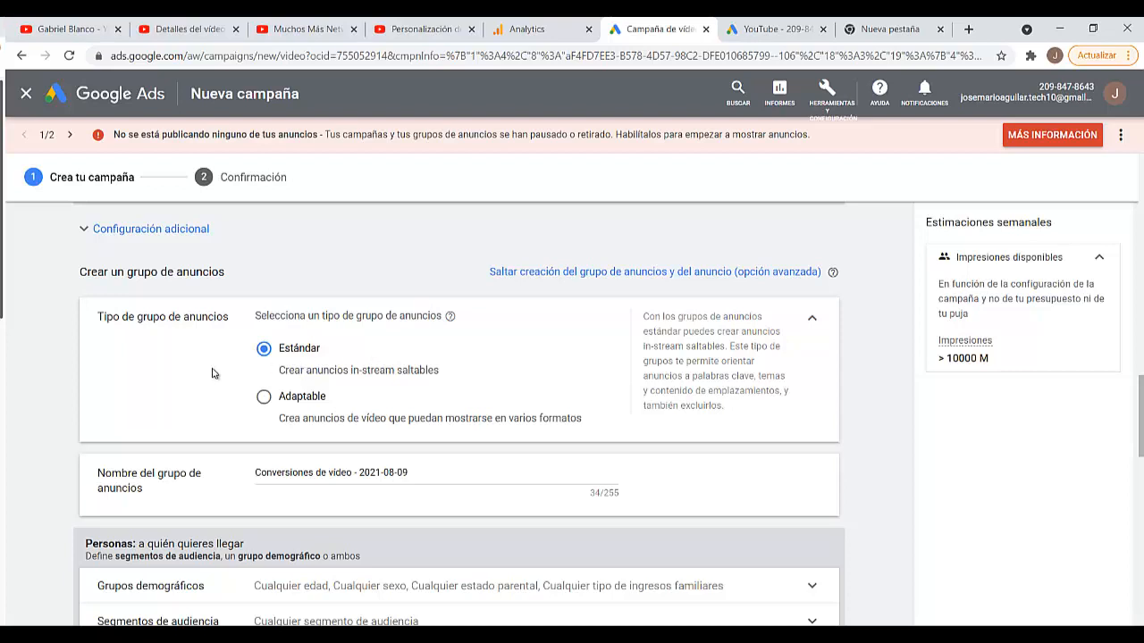
# Return to the campaign's Ubicaciones settings and open the advanced location search.
pyautogui.scroll(-1, 213, 374)
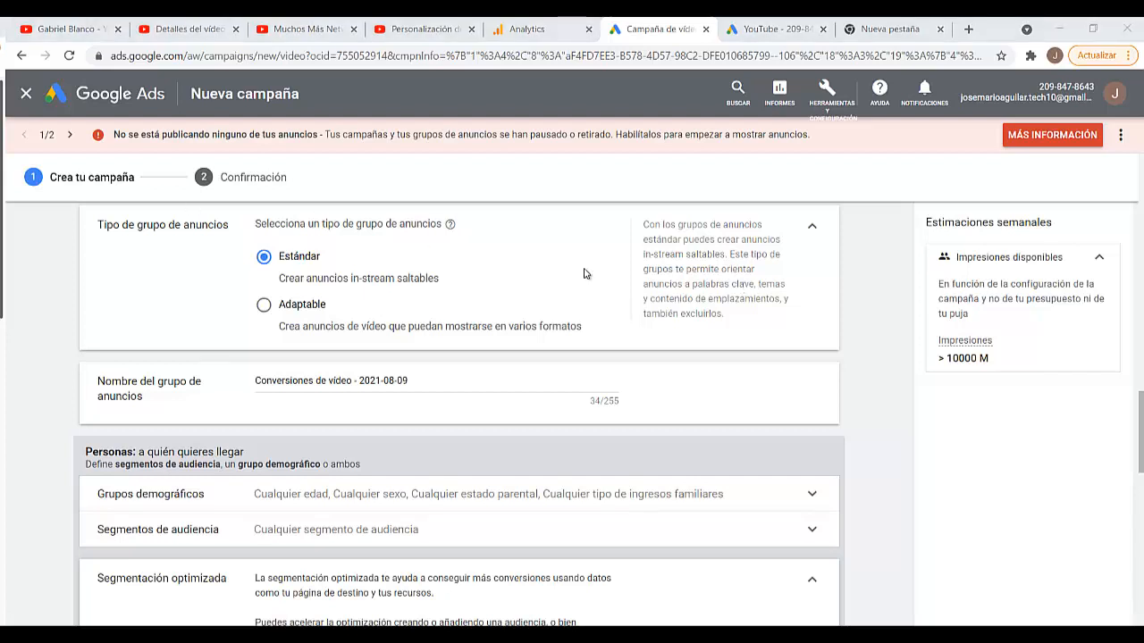
pyautogui.scroll(-2, 572, 283)
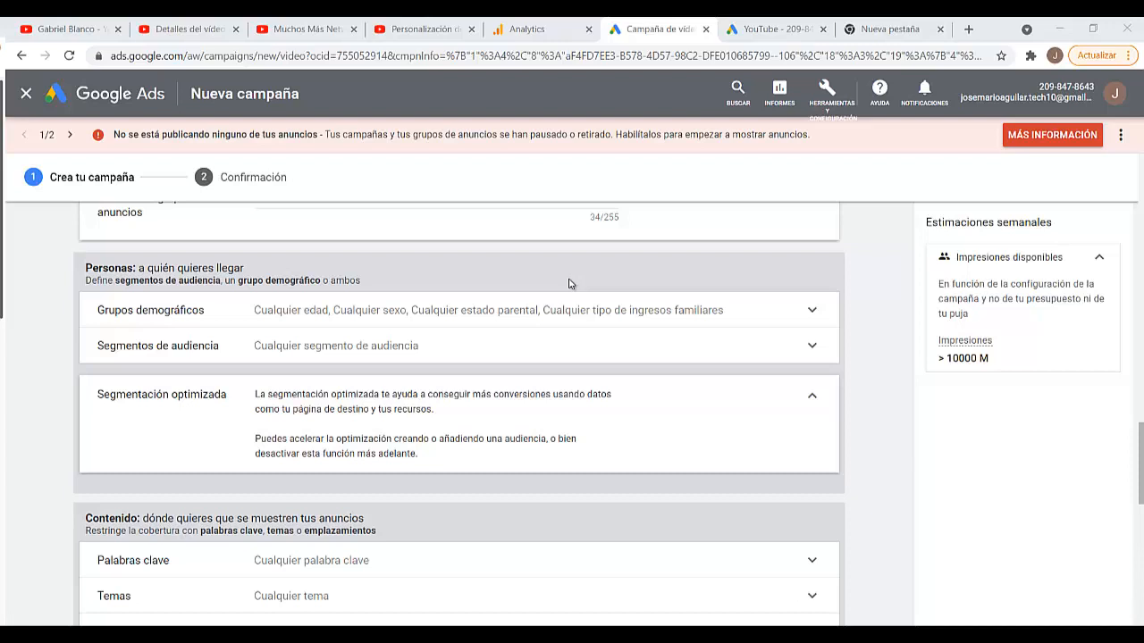
pyautogui.scroll(1, 571, 284)
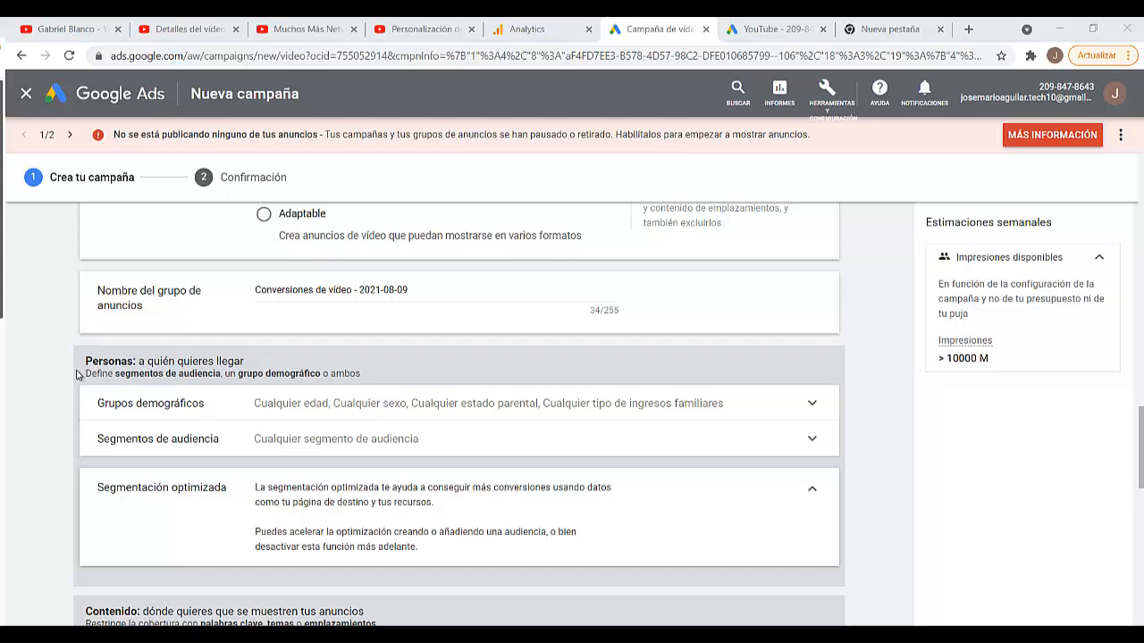
pyautogui.scroll(10, 139, 361)
pyautogui.scroll(-3, 138, 361)
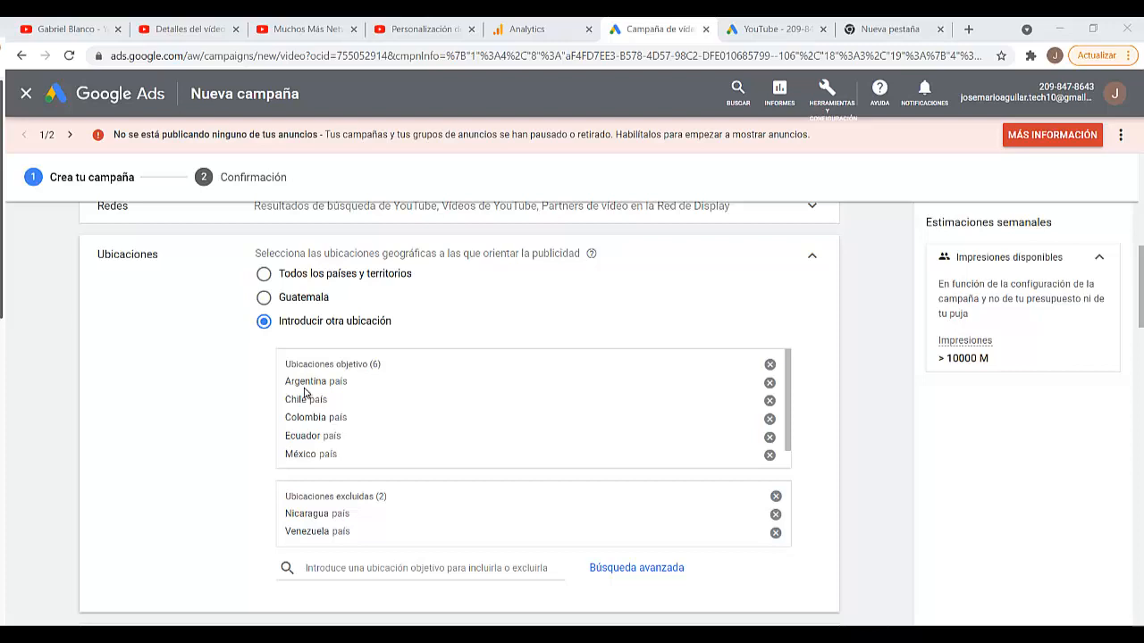
pyautogui.click(354, 568)
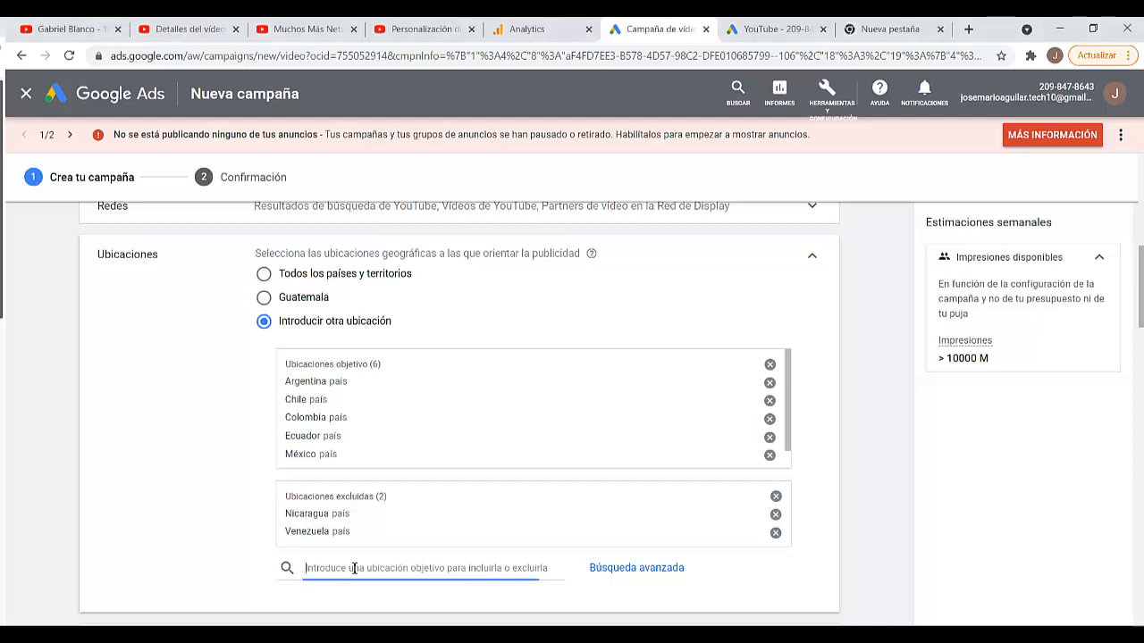
pyautogui.scroll(-1, 459, 460)
pyautogui.click(625, 567)
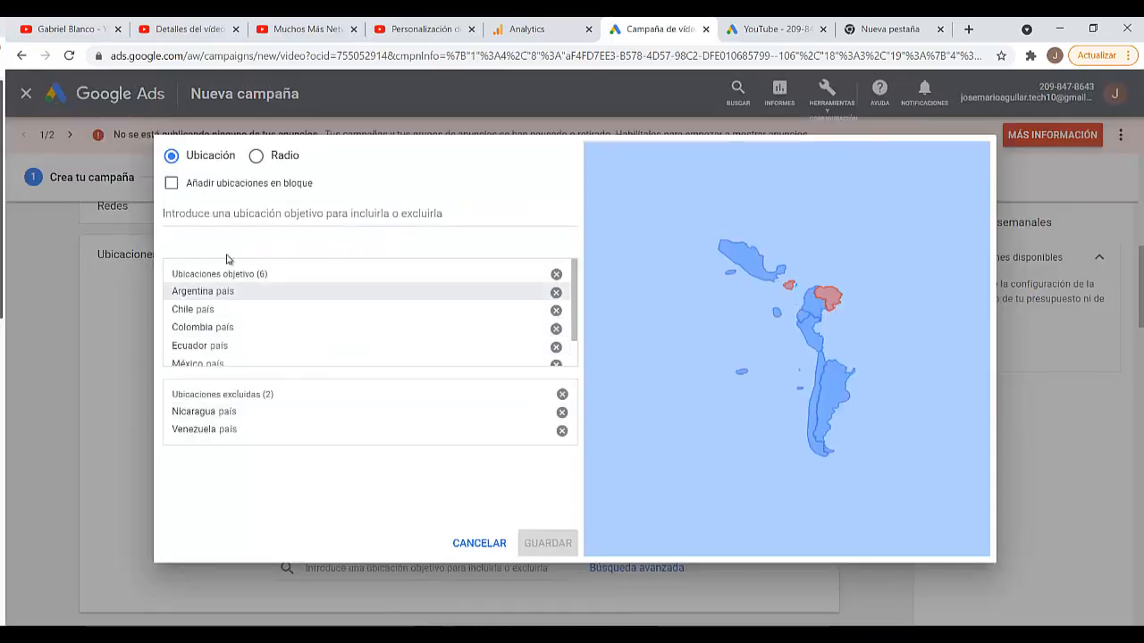
# Examine the targeted and excluded areas on the location map, closing in on Central America and Guatemala.
pyautogui.scroll(2, 802, 309)
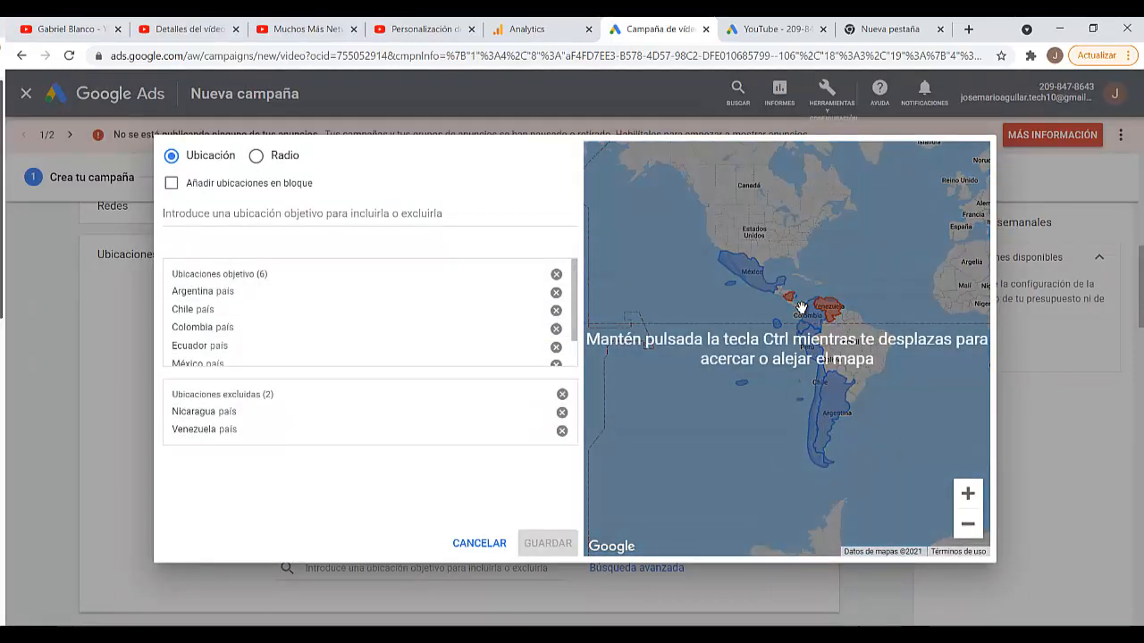
pyautogui.click(967, 492)
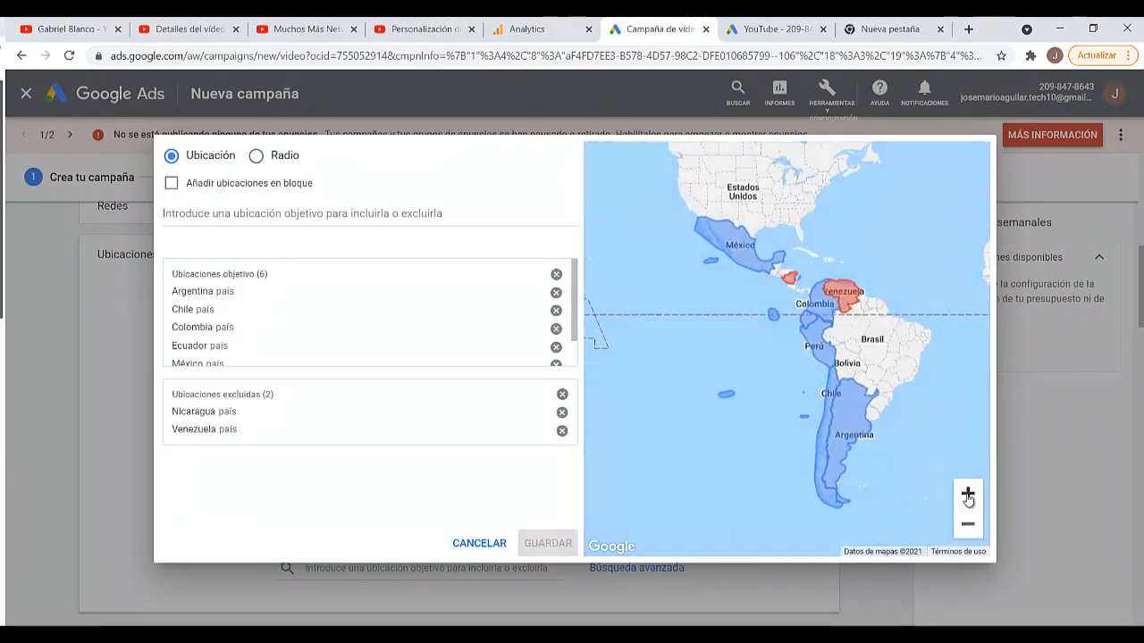
pyautogui.click(967, 492)
pyautogui.click(968, 491)
pyautogui.moveTo(806, 230); pyautogui.dragTo(727, 496)
pyautogui.moveTo(786, 260); pyautogui.dragTo(742, 483)
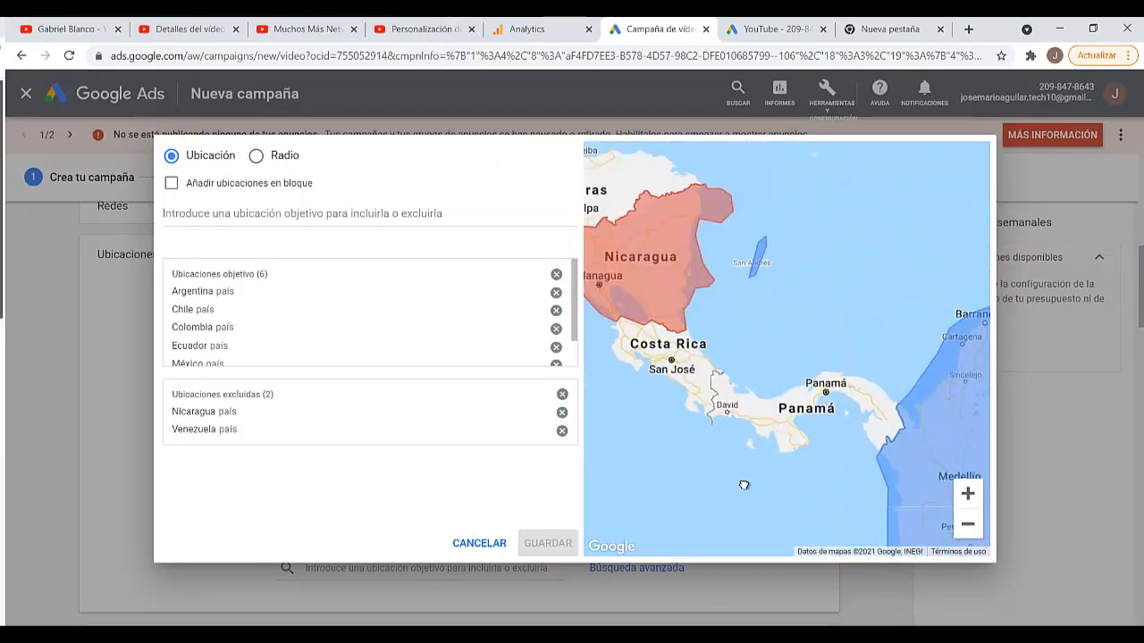
pyautogui.moveTo(798, 266); pyautogui.dragTo(949, 278)
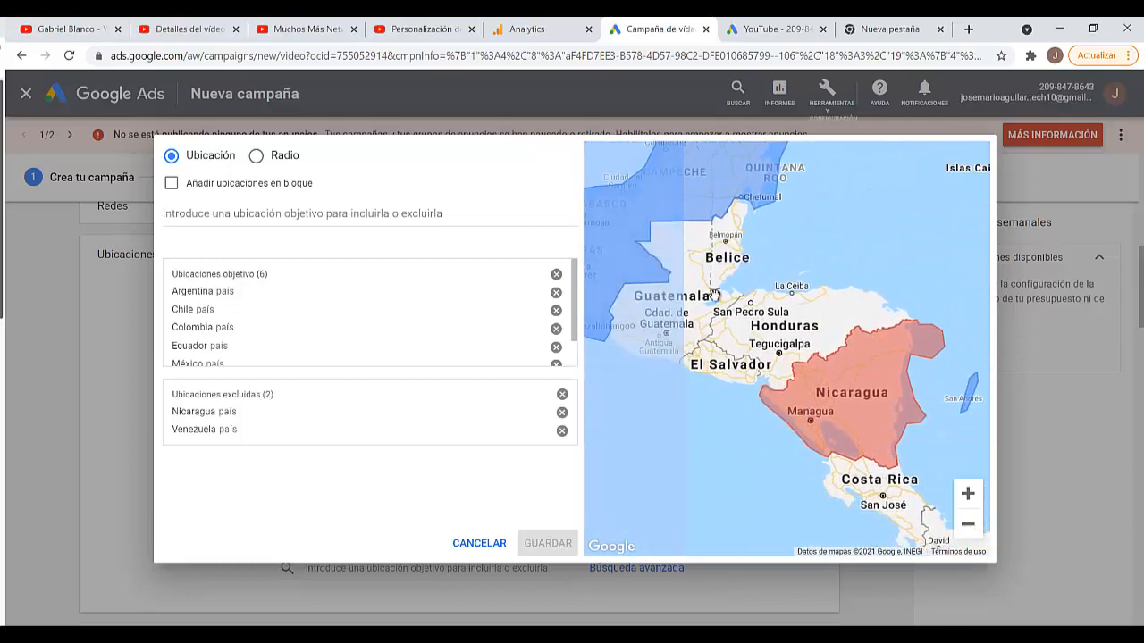
pyautogui.scroll(2, 665, 314)
pyautogui.click(969, 493)
pyautogui.moveTo(645, 305); pyautogui.dragTo(767, 280)
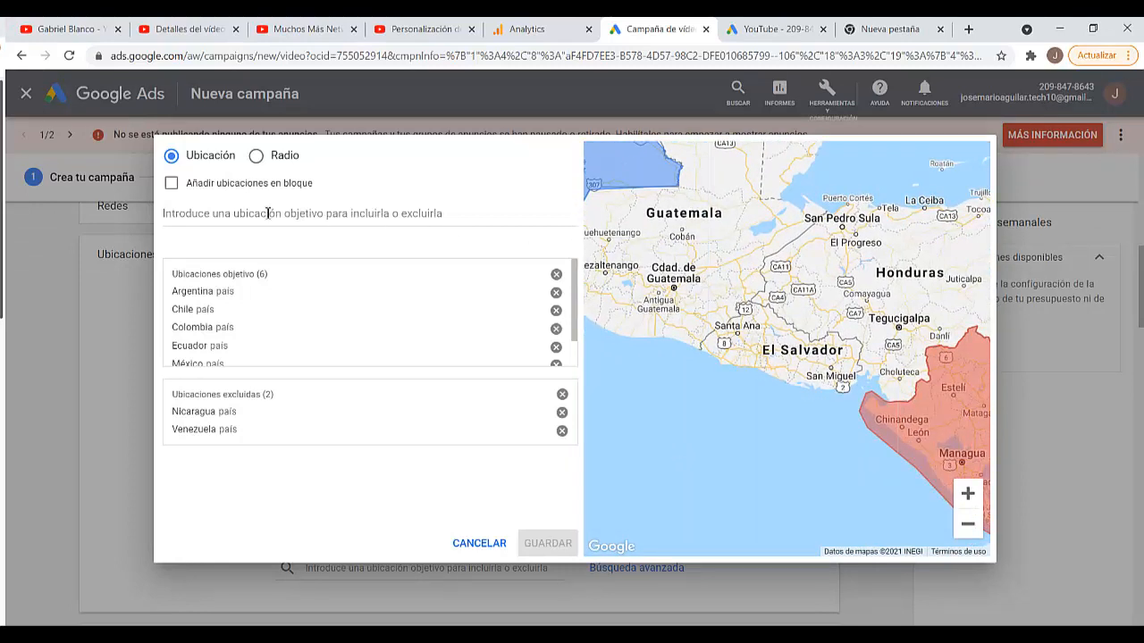
# Include a 20-mile radius around Antigua Guatemala as a target location using radius targeting.
pyautogui.click(256, 156)
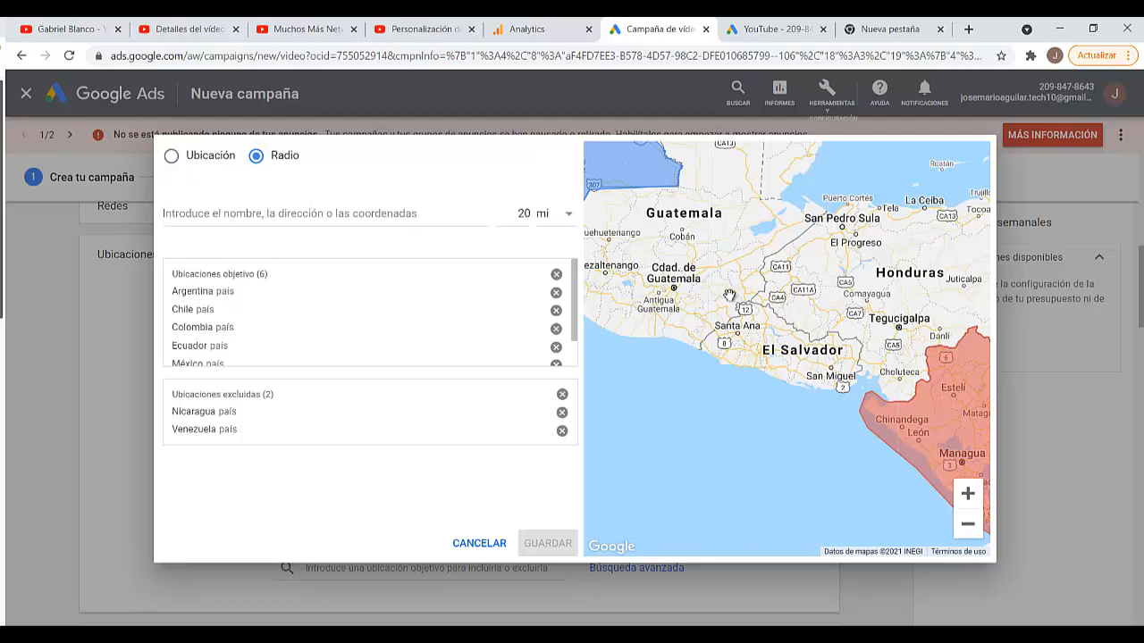
pyautogui.scroll(-2, 774, 342)
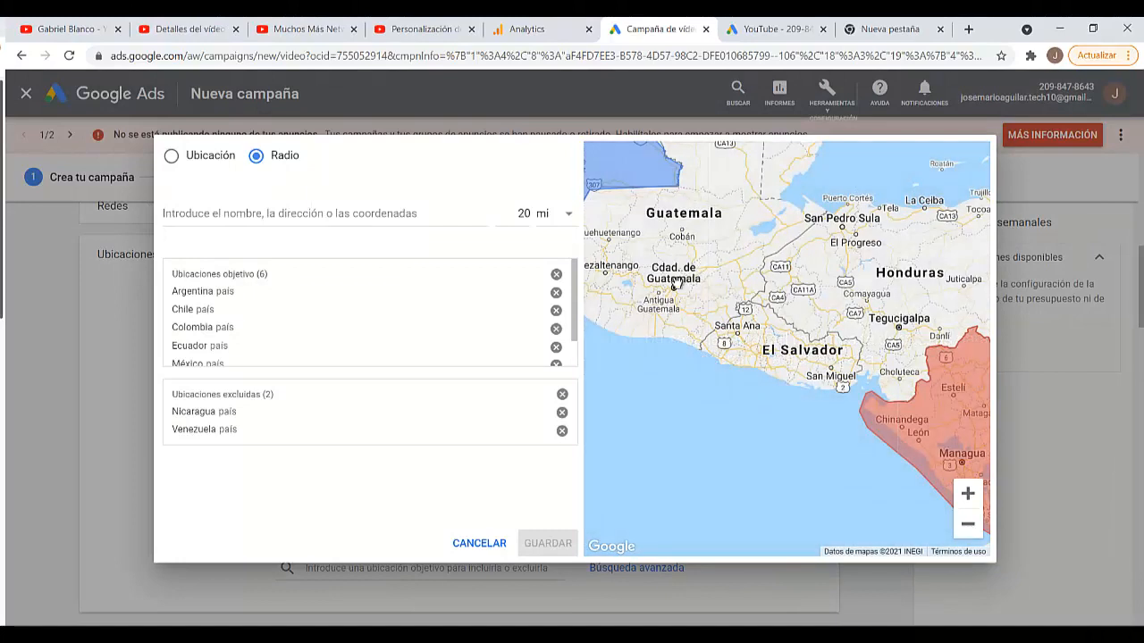
pyautogui.click(543, 219)
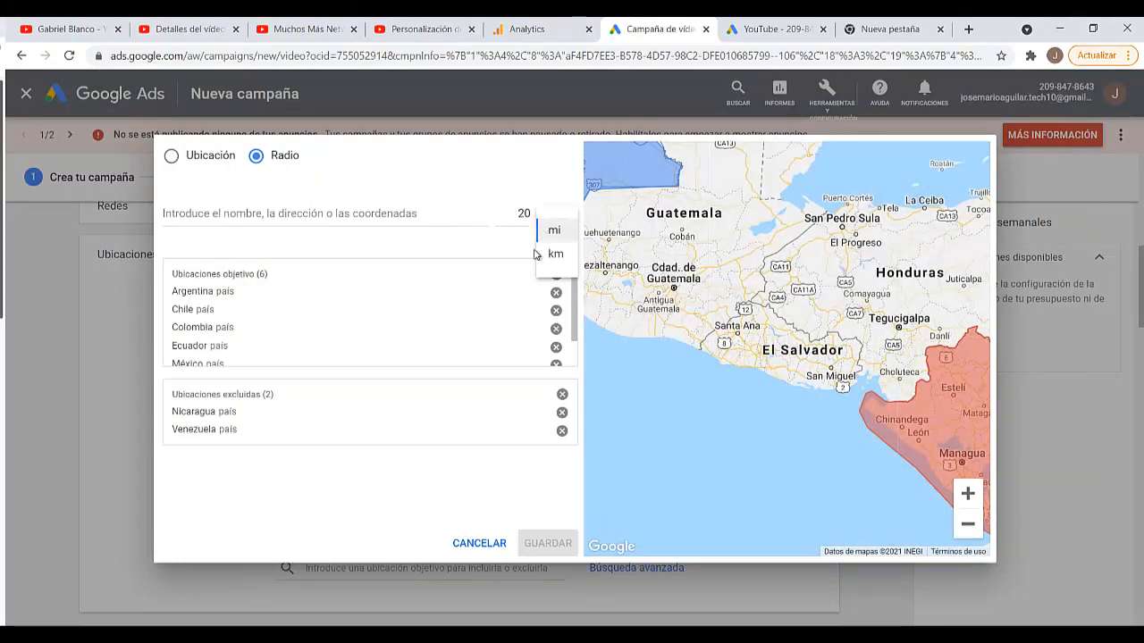
pyautogui.click(375, 216)
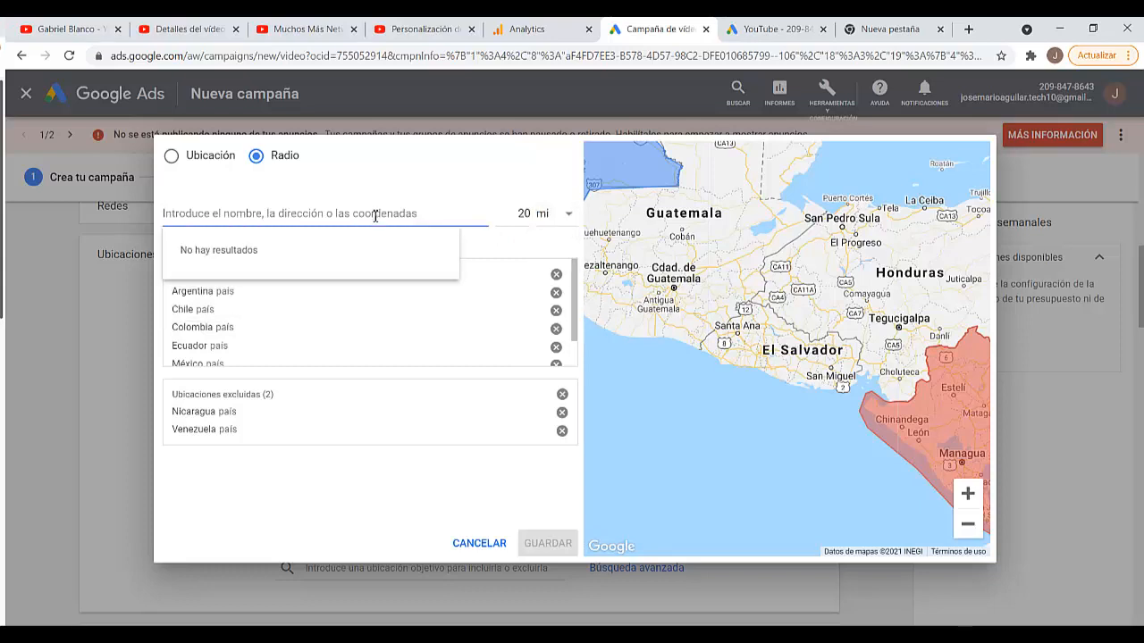
pyautogui.write('ANTIGUA GUATEMALA')
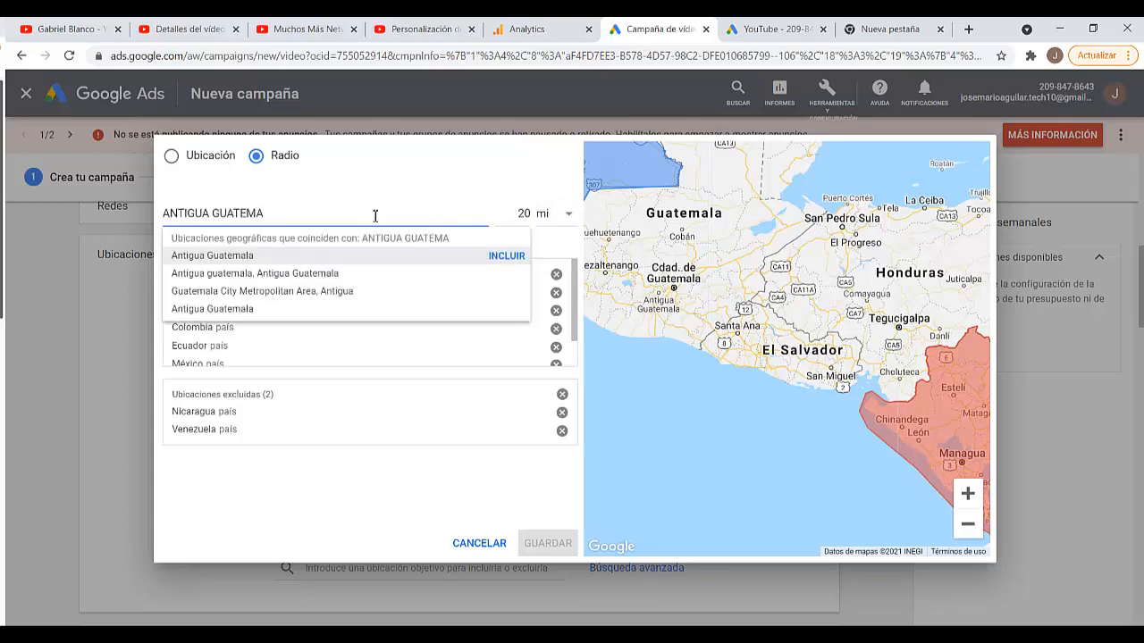
pyautogui.click(502, 257)
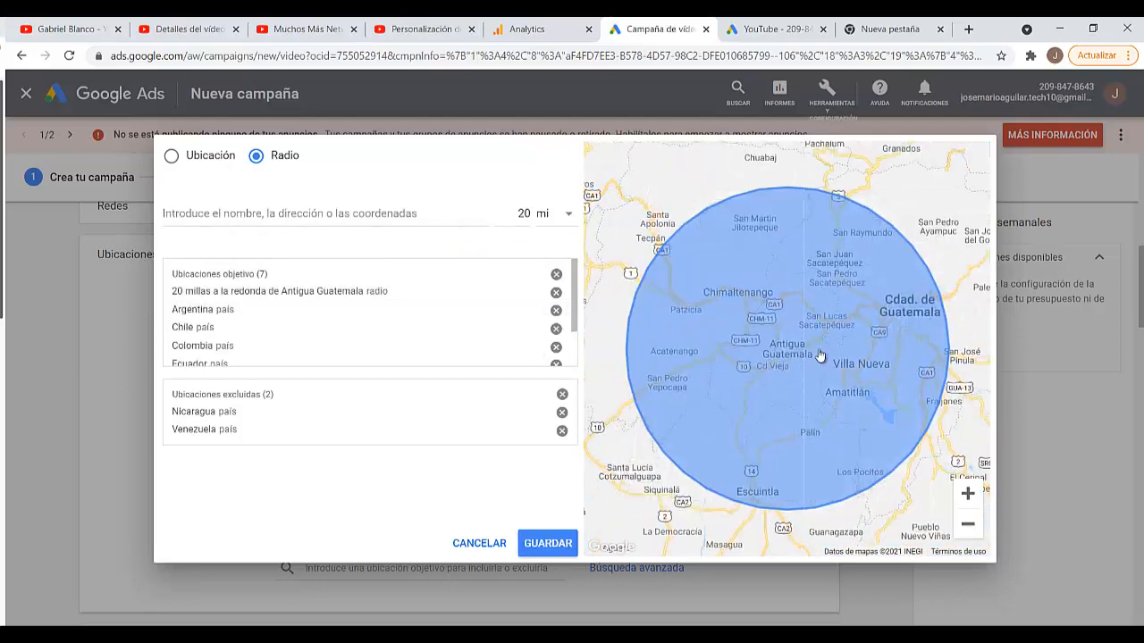
# Set the radius for new location searches to 35 km.
pyautogui.click(547, 216)
pyautogui.click(555, 252)
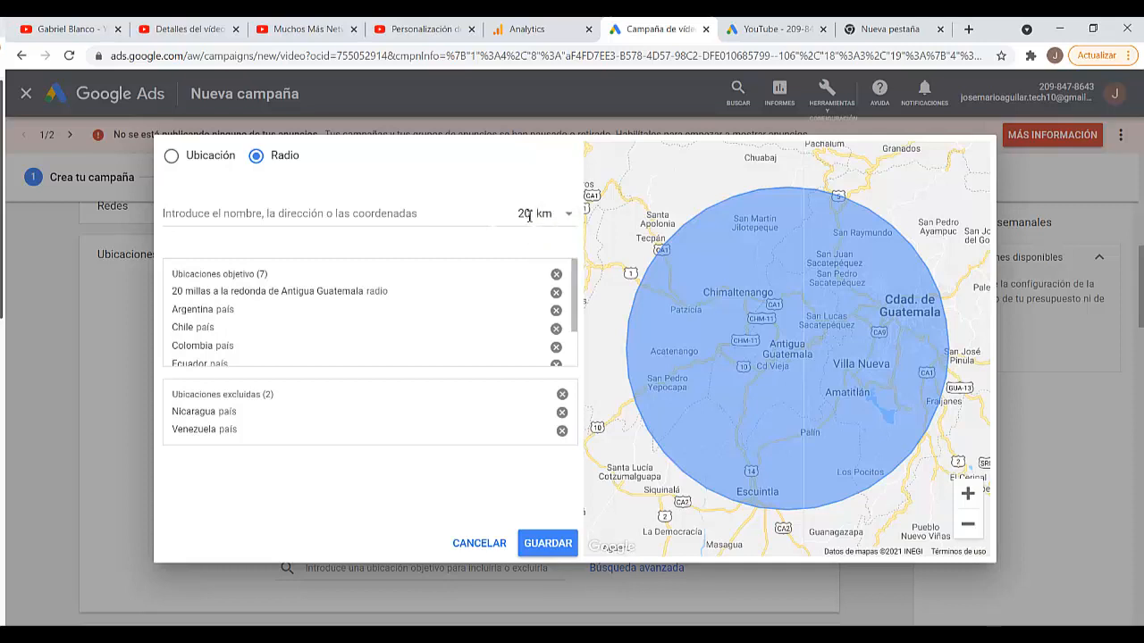
pyautogui.moveTo(518, 215); pyautogui.dragTo(537, 217)
pyautogui.write('5')
pyautogui.moveTo(523, 214); pyautogui.dragTo(552, 213)
pyautogui.click(502, 169)
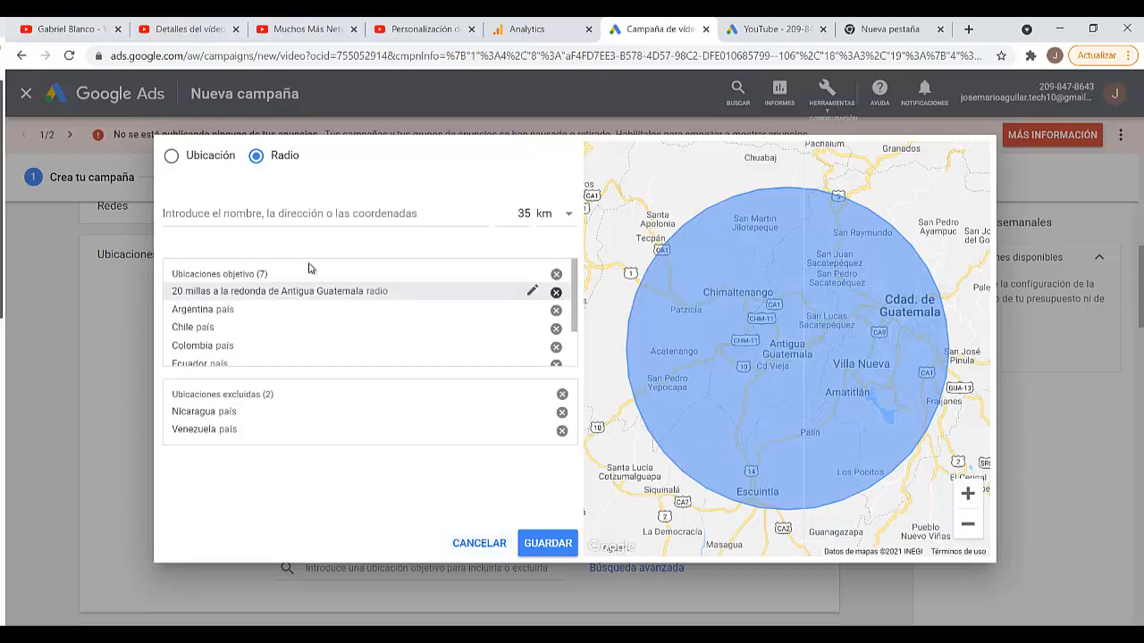
# Try a 100-mile targeting radius around Antigua Guatemala, and leave the advanced location search without saving.
pyautogui.click(532, 291)
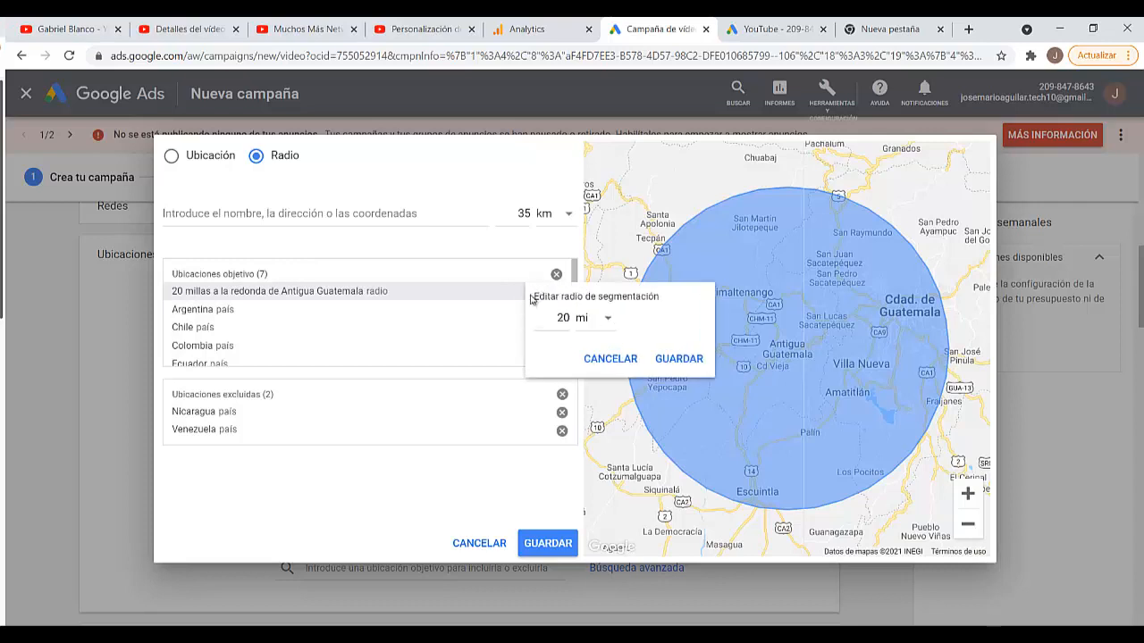
pyautogui.click(568, 320)
pyautogui.doubleClick(570, 320)
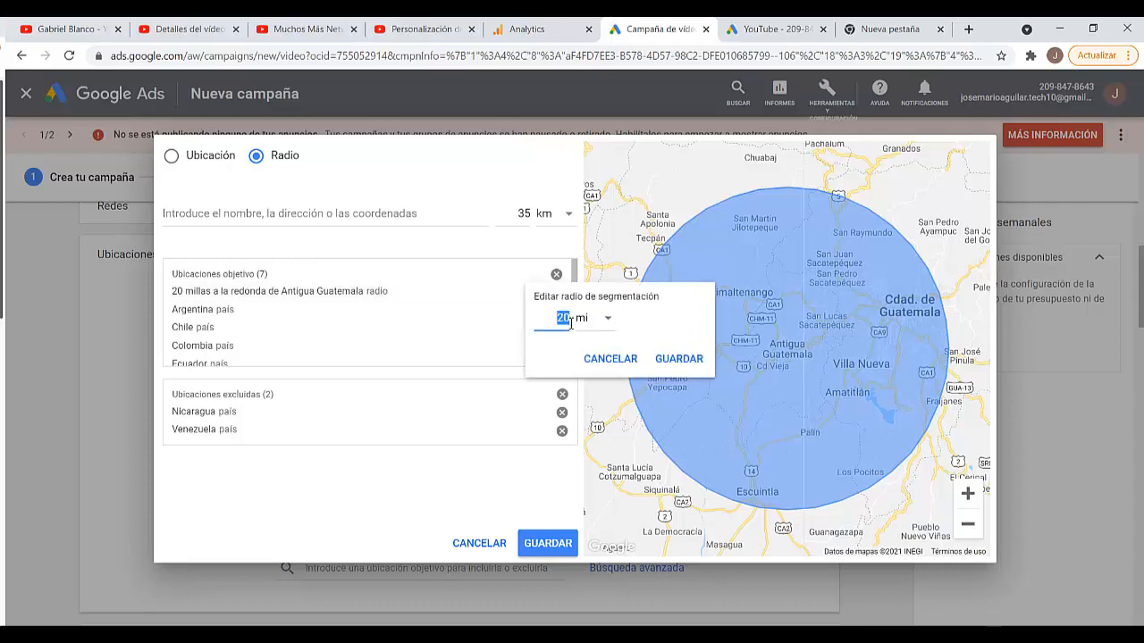
pyautogui.write('100')
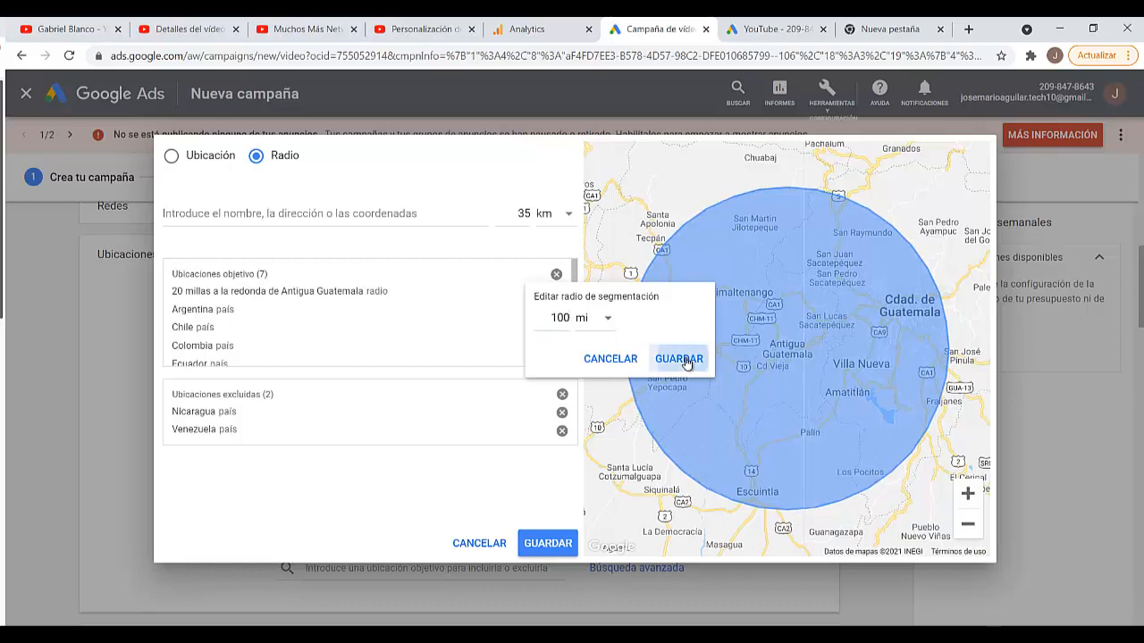
pyautogui.click(684, 359)
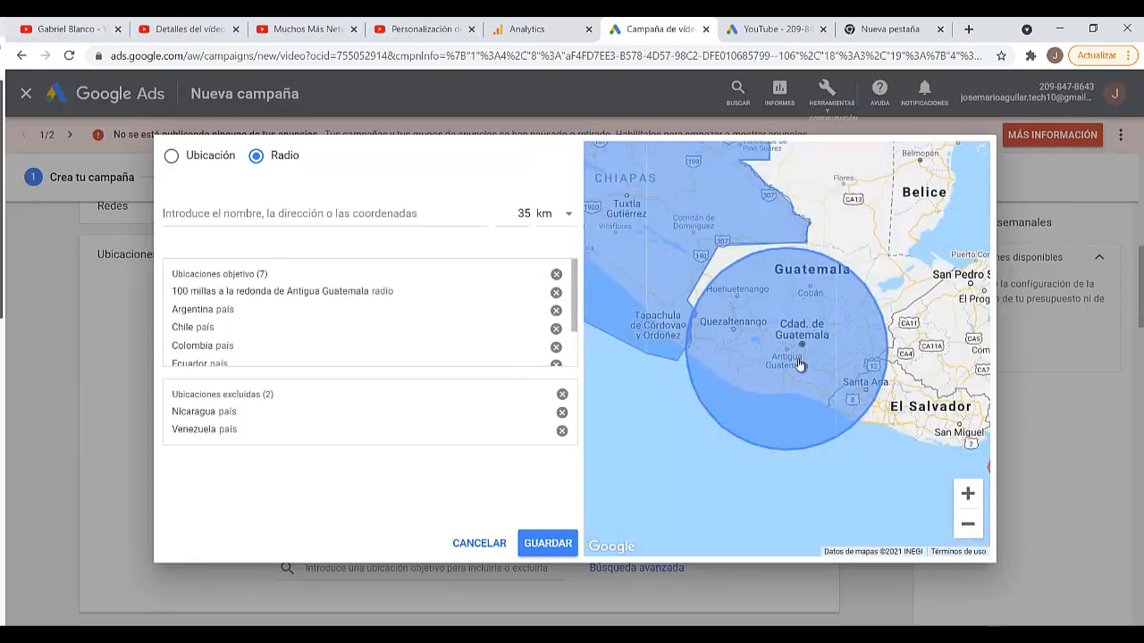
pyautogui.click(479, 547)
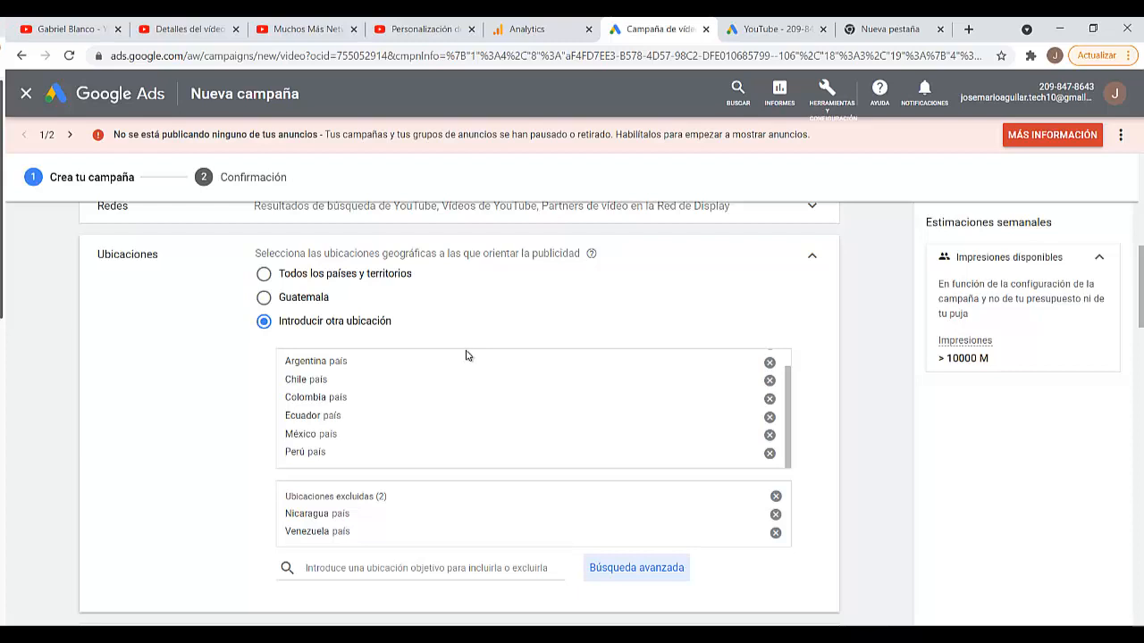
# Review the ad group's demographic targeting options for gender, age, parental status and household income, and collapse the section.
pyautogui.scroll(-4, 265, 376)
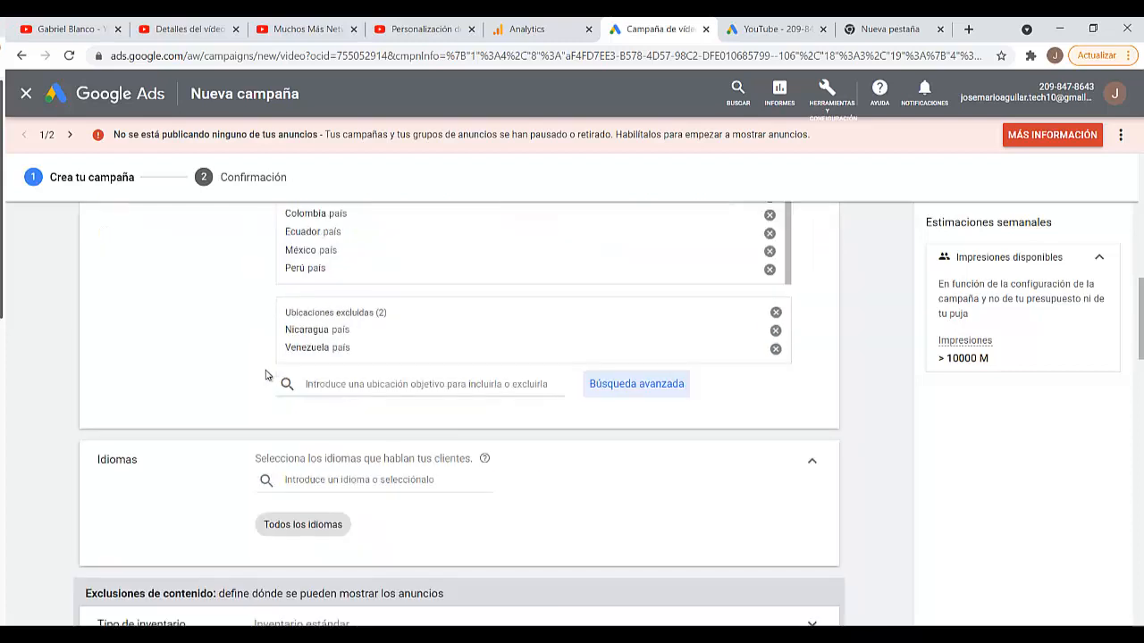
pyautogui.scroll(-4, 266, 375)
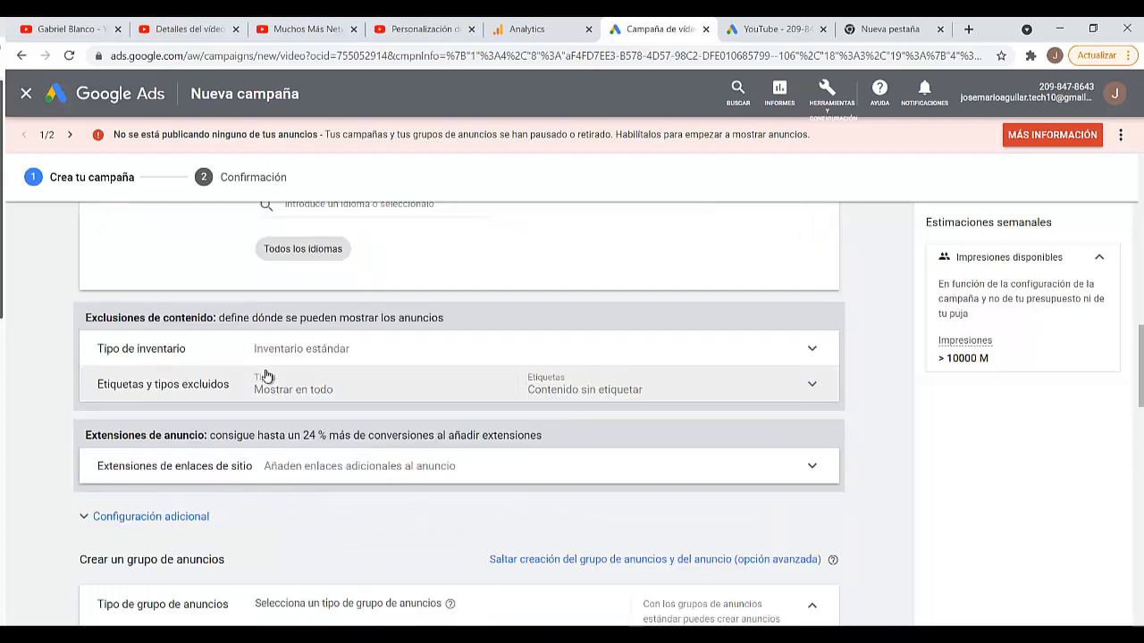
pyautogui.scroll(-1, 265, 376)
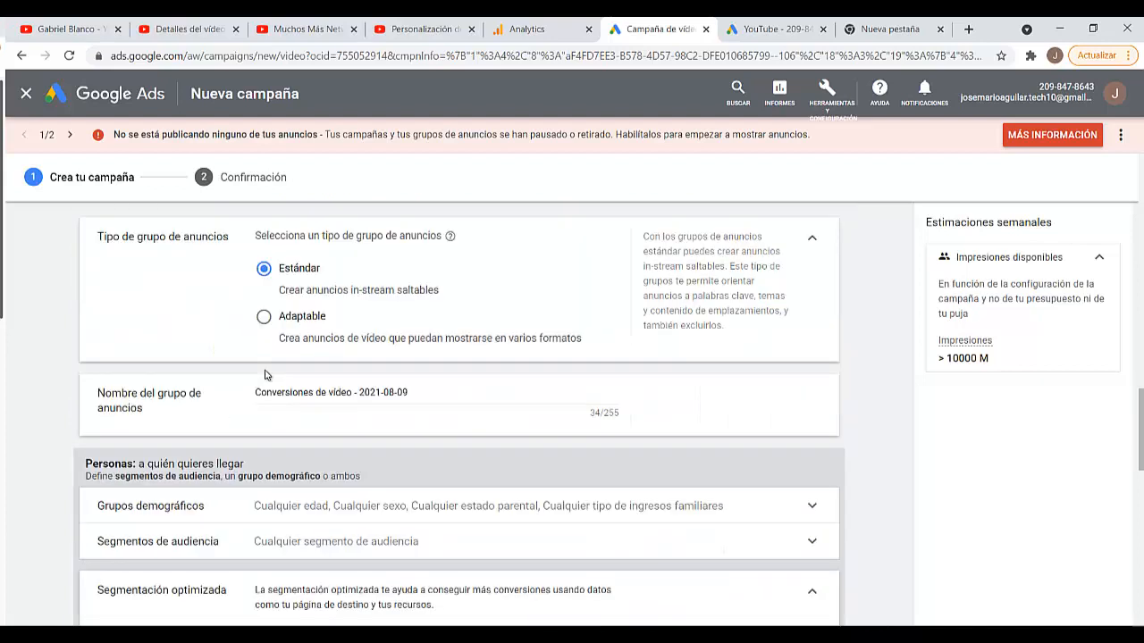
pyautogui.scroll(-2, 454, 408)
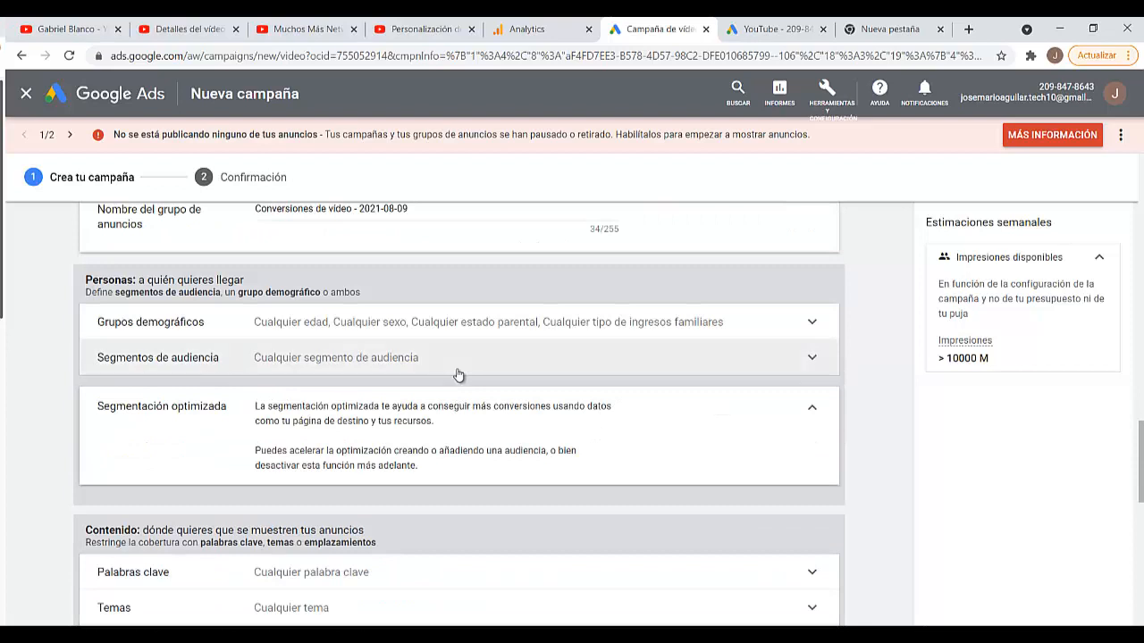
pyautogui.click(640, 320)
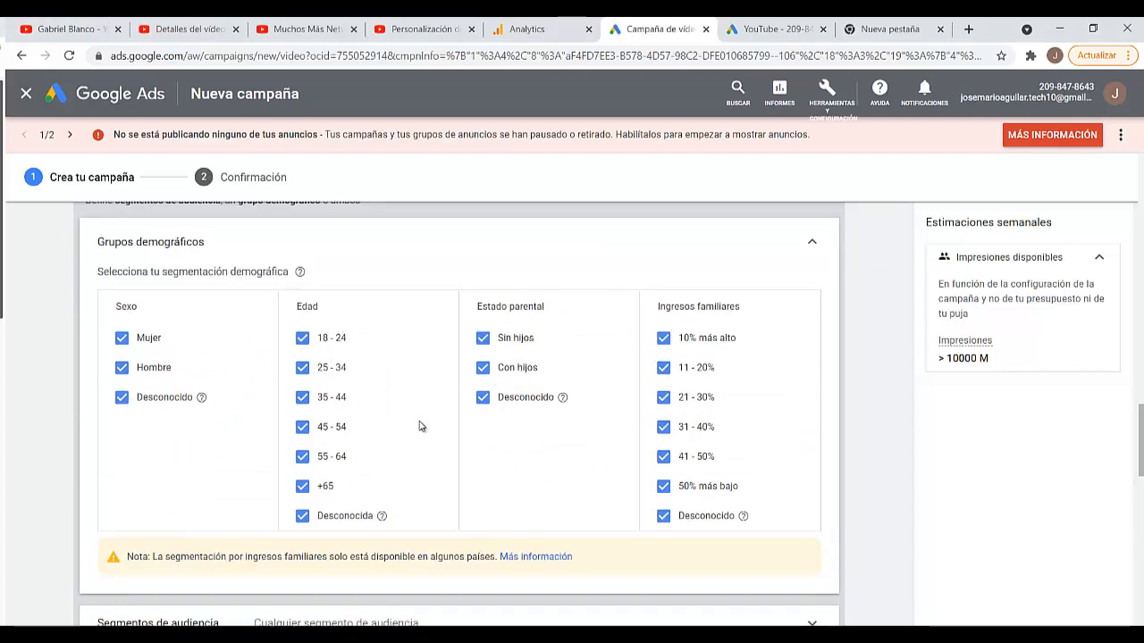
pyautogui.scroll(1, 420, 427)
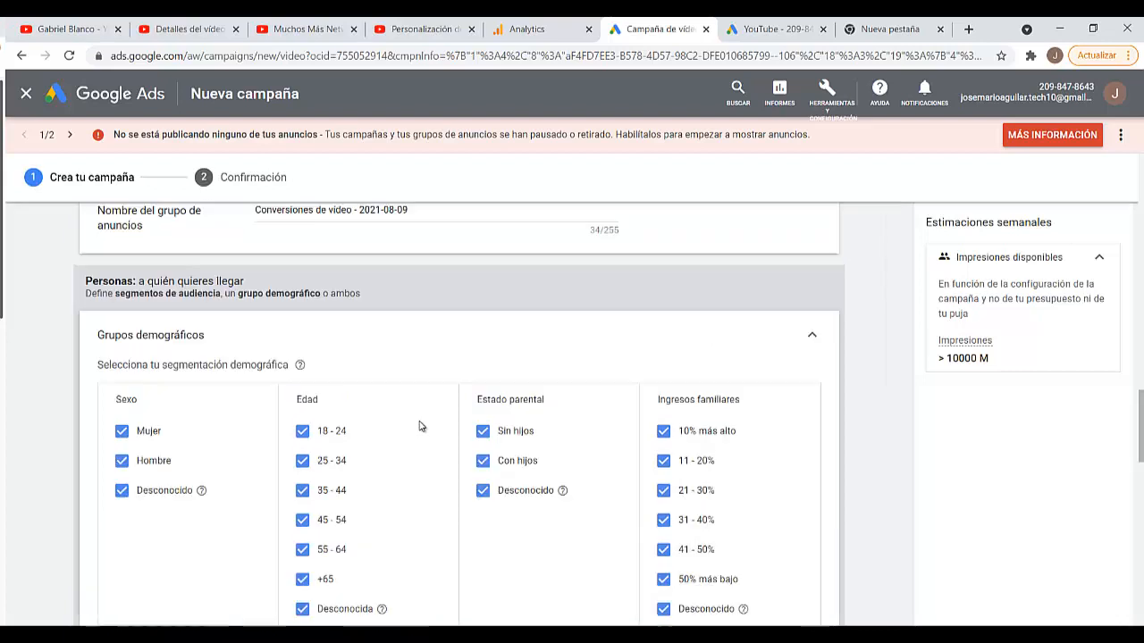
pyautogui.click(812, 339)
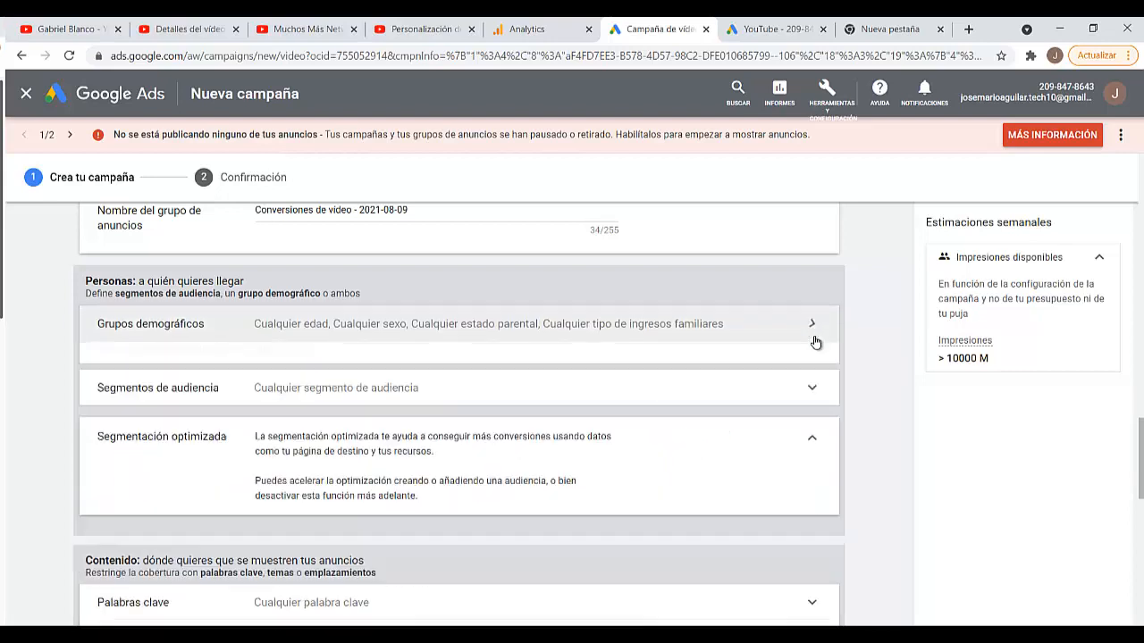
pyautogui.click(812, 340)
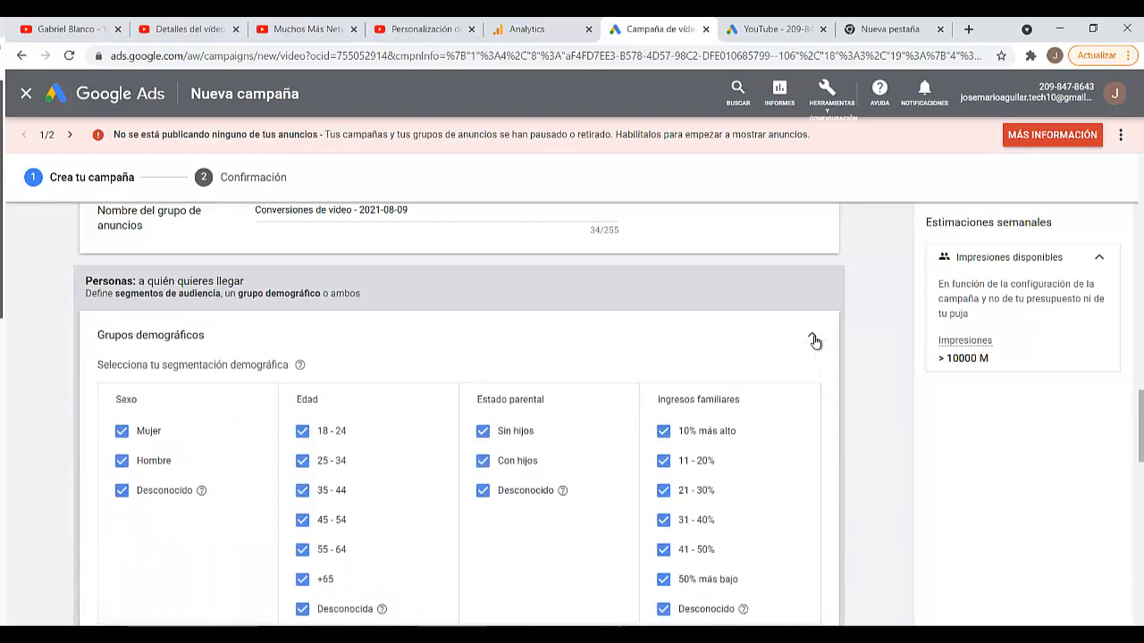
pyautogui.click(812, 340)
pyautogui.click(812, 339)
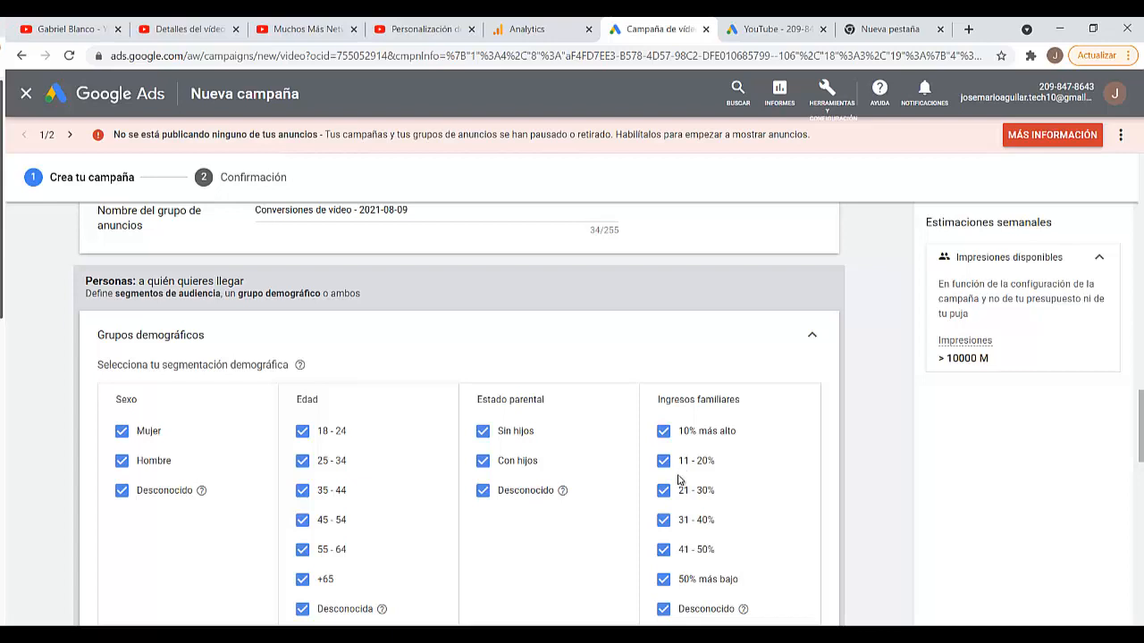
pyautogui.click(807, 345)
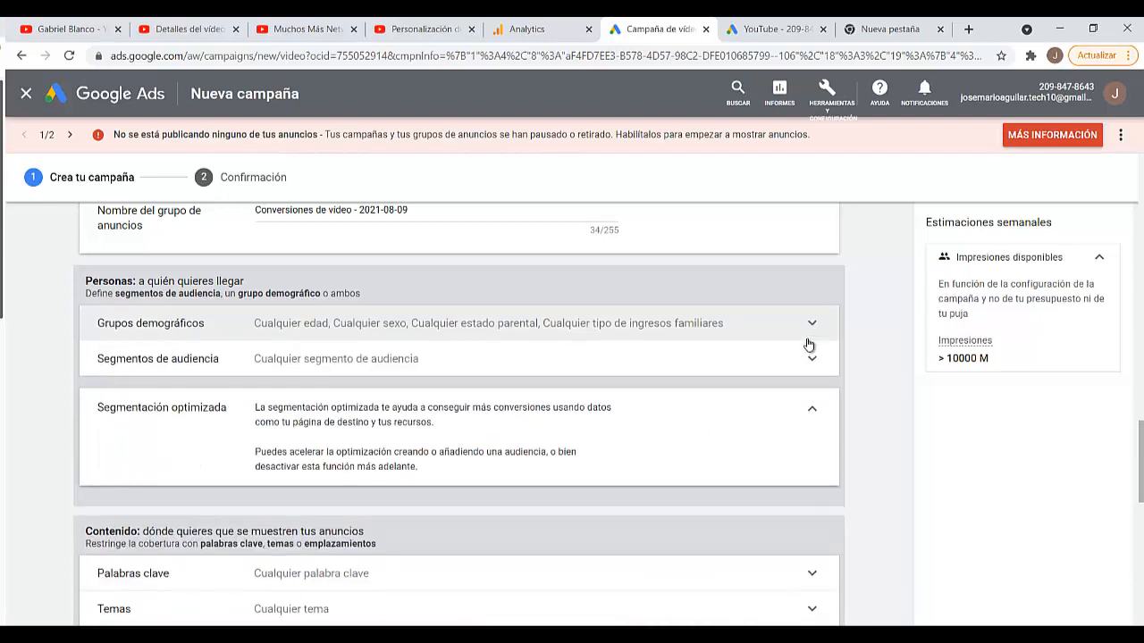
# Examine the audience segment options, and compare the Personas targeting section with the Contenido section.
pyautogui.scroll(-1, 853, 368)
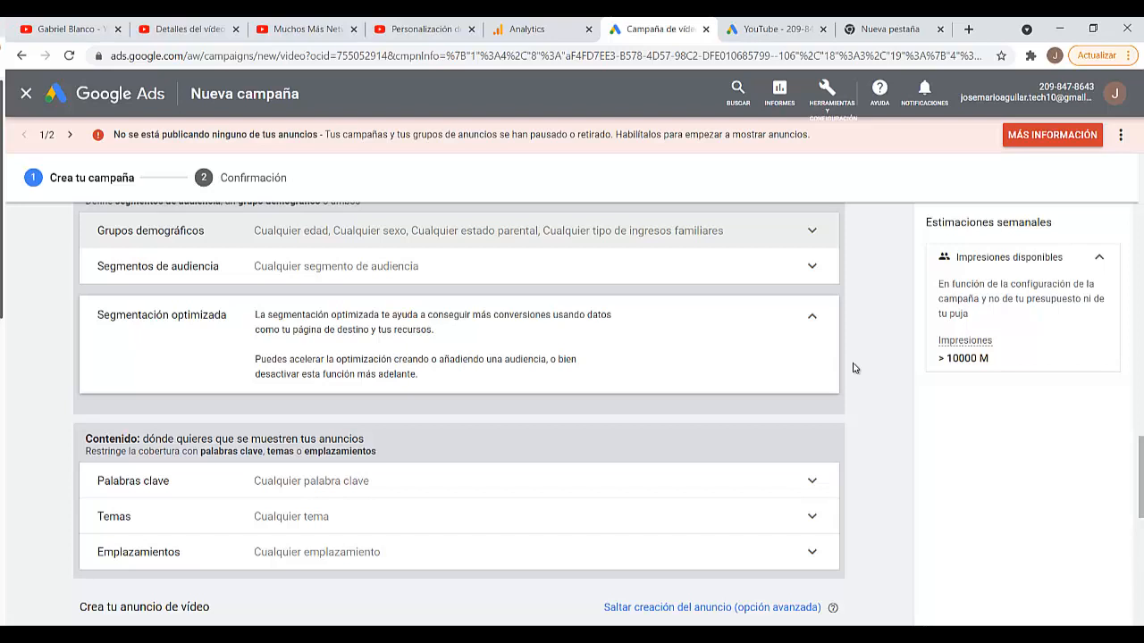
pyautogui.click(810, 267)
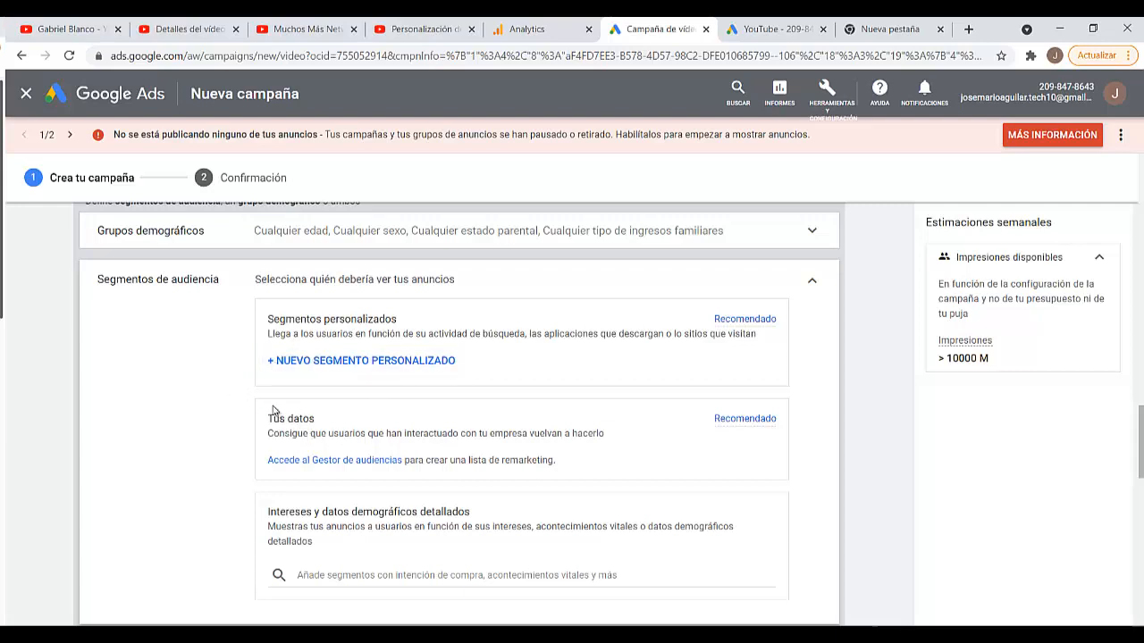
pyautogui.click(814, 286)
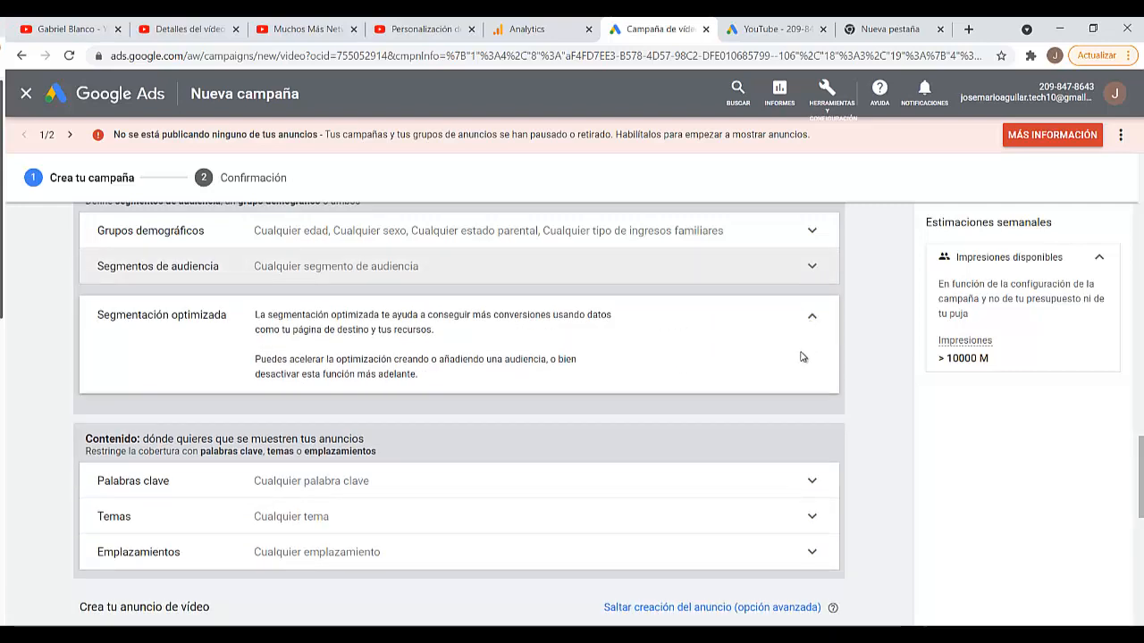
pyautogui.scroll(-1, 801, 357)
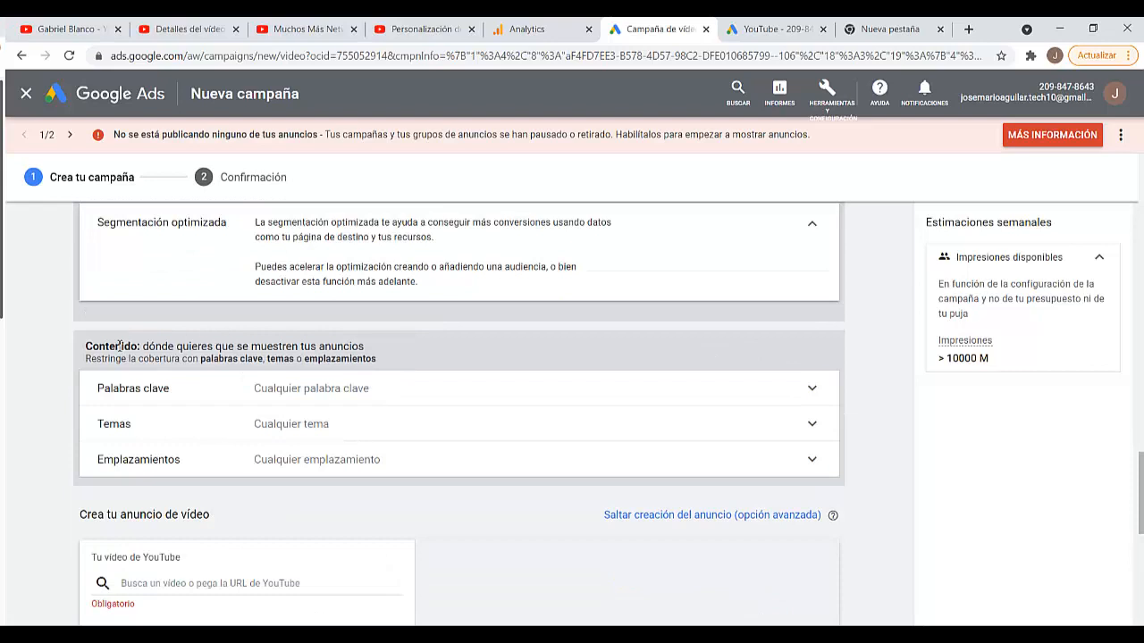
pyautogui.scroll(1, 56, 367)
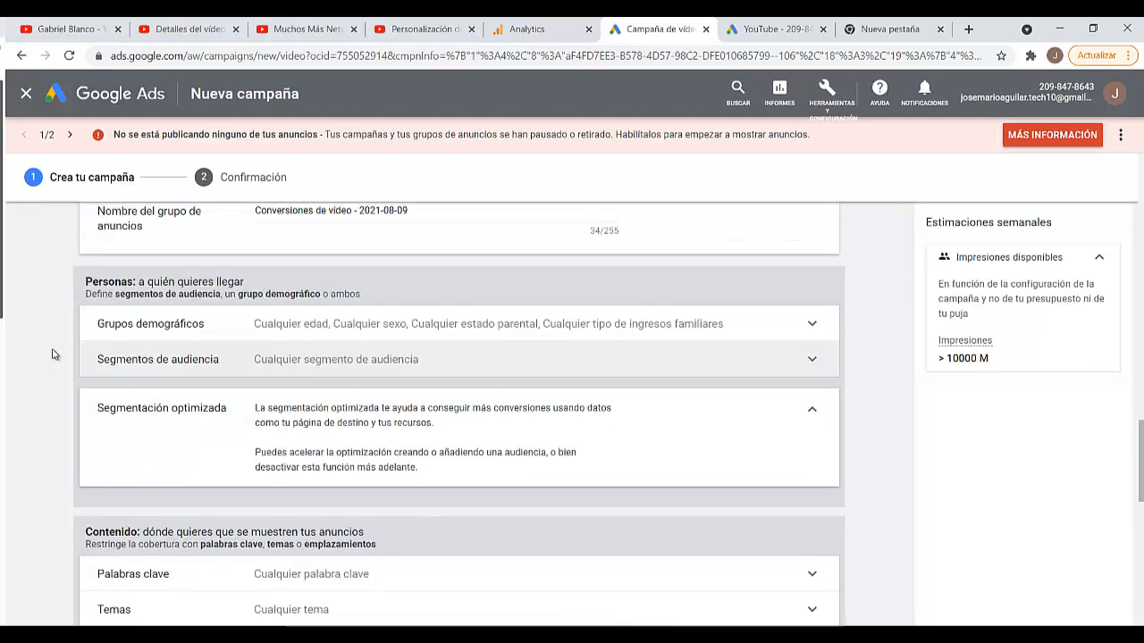
pyautogui.scroll(-1, 58, 391)
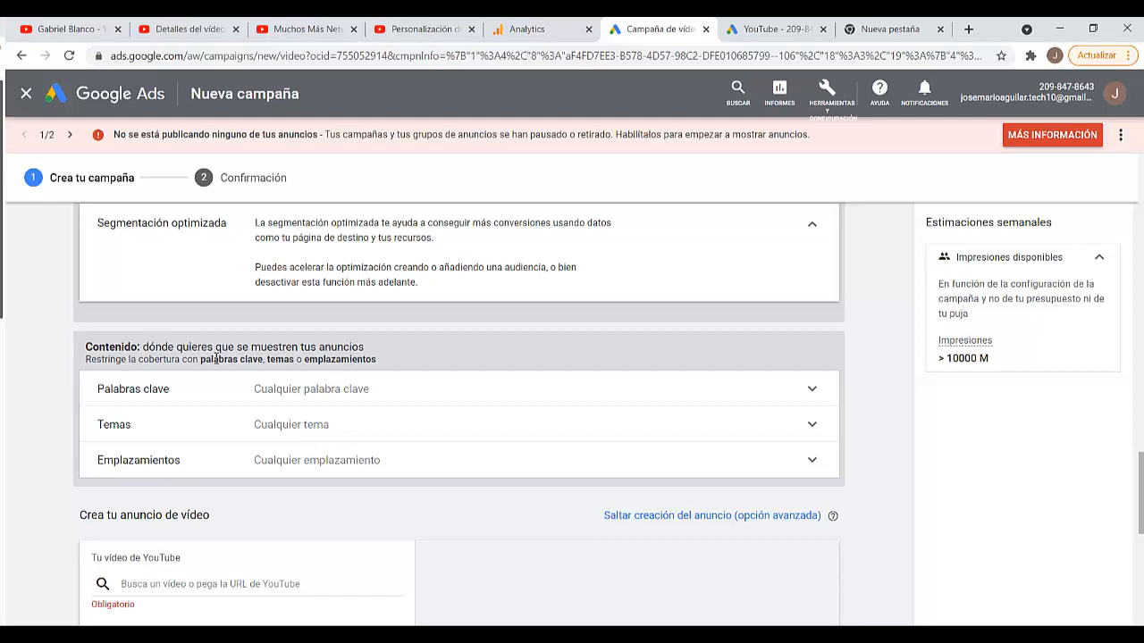
pyautogui.scroll(1, 122, 355)
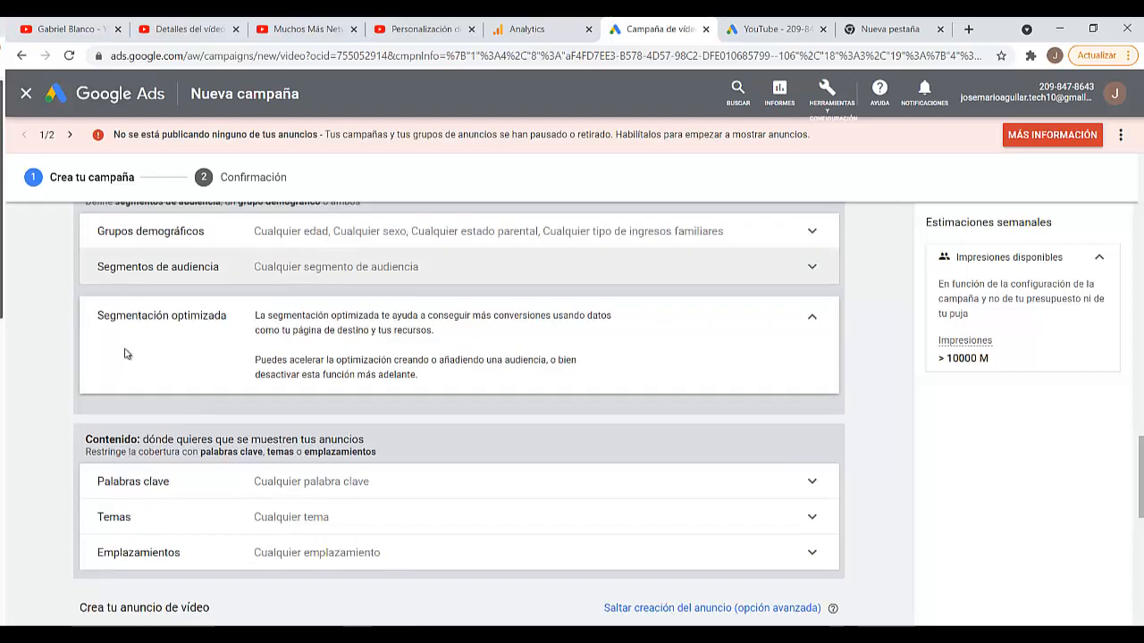
pyautogui.scroll(1, 126, 355)
pyautogui.scroll(-1, 126, 355)
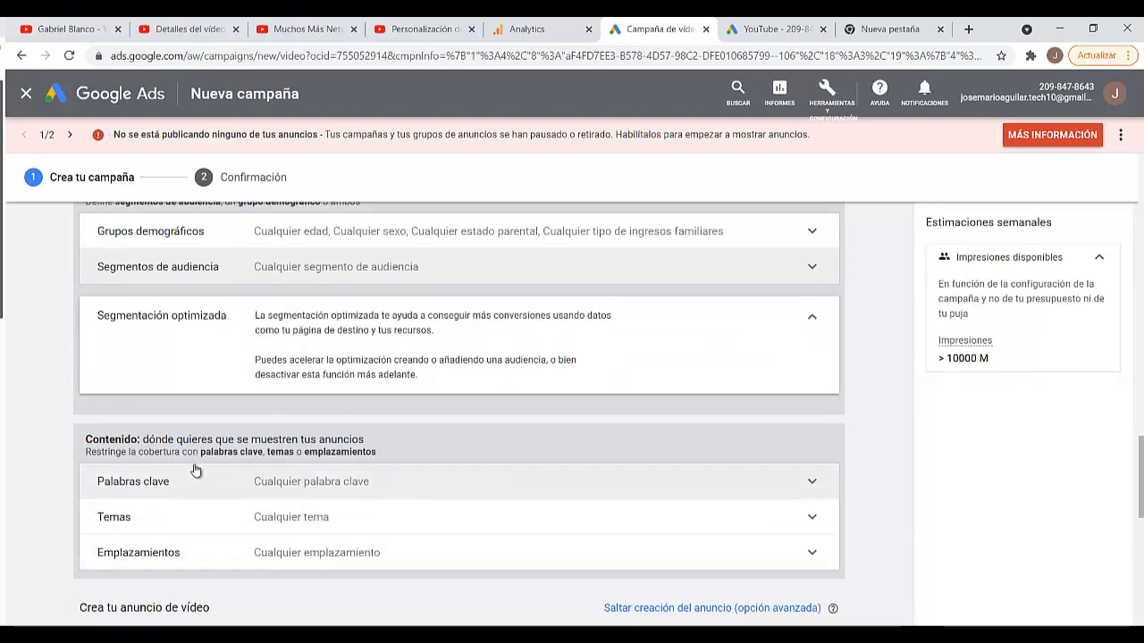
# Look back over the campaign settings from Ubicaciones and Idiomas through the content exclusions to the ad group type and name.
pyautogui.scroll(3, 125, 402)
pyautogui.scroll(6, 136, 390)
pyautogui.scroll(-1, 135, 388)
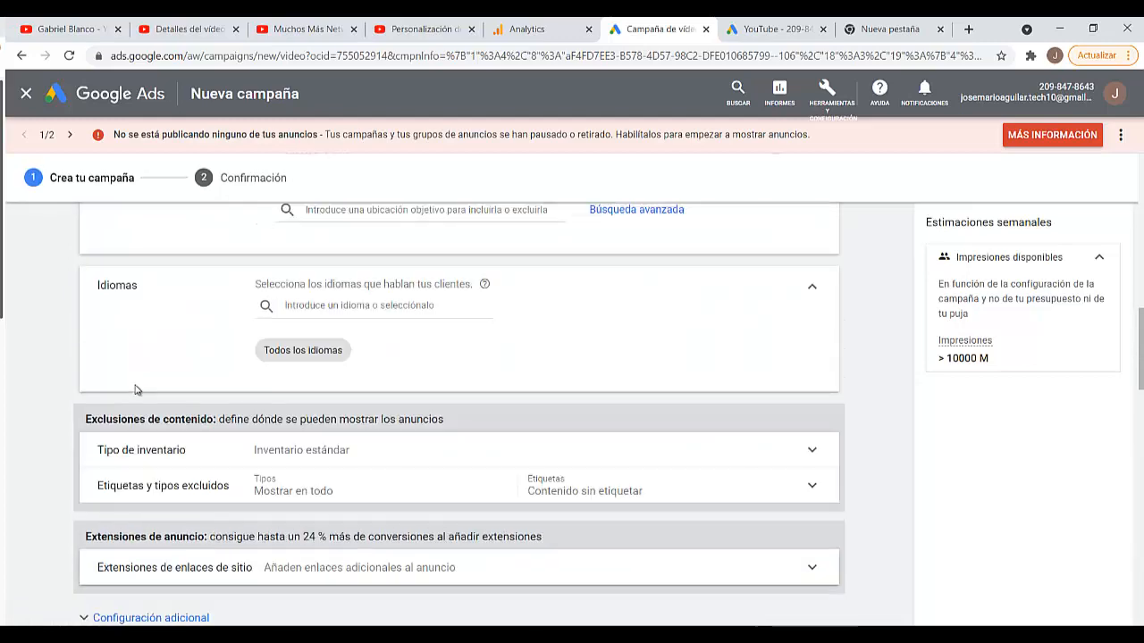
pyautogui.scroll(5, 135, 388)
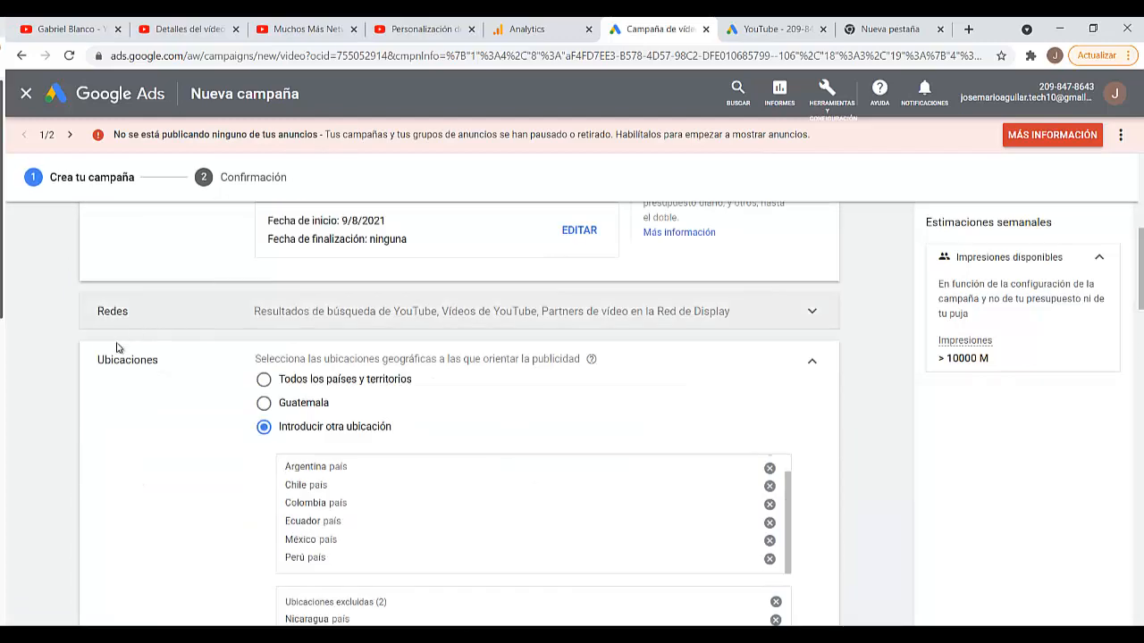
pyautogui.scroll(-1, 205, 379)
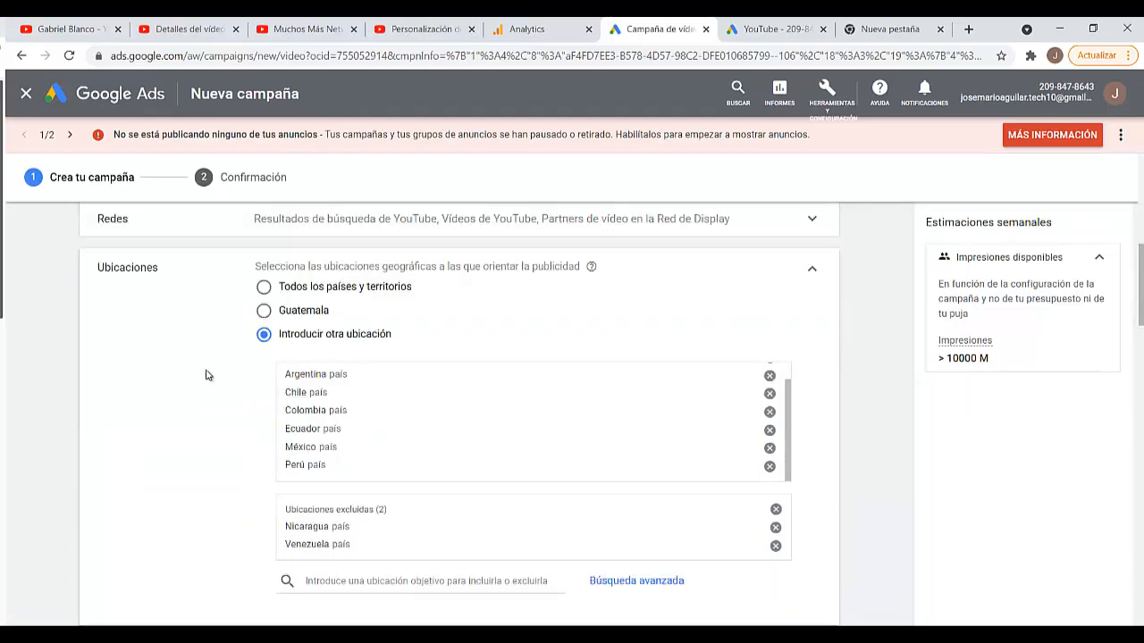
pyautogui.scroll(-2, 206, 375)
pyautogui.scroll(-4, 206, 376)
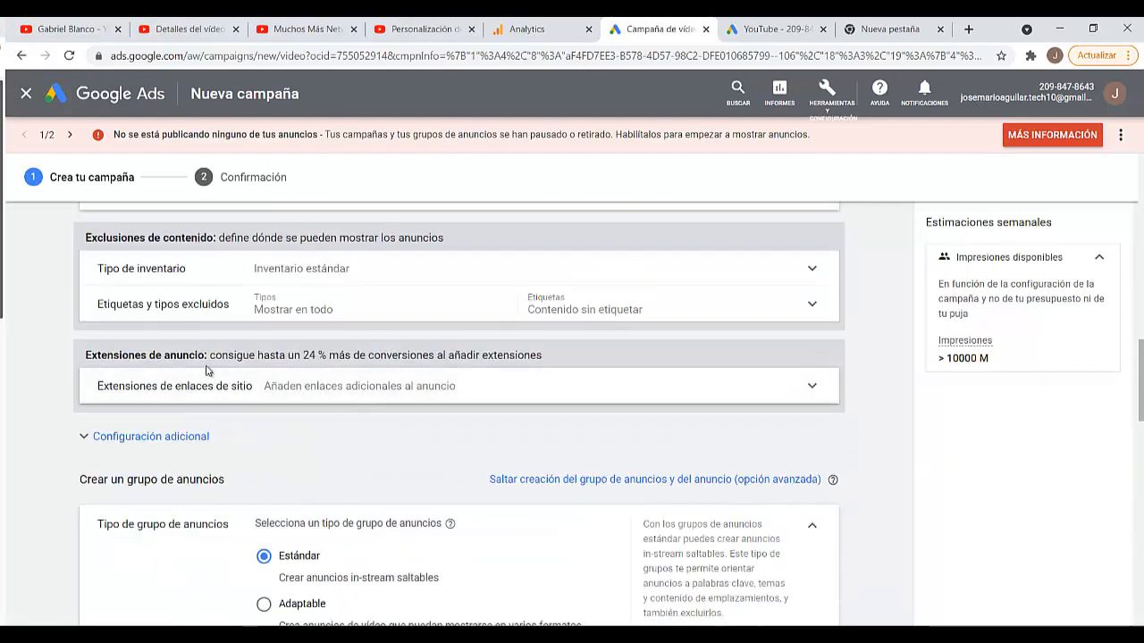
pyautogui.scroll(-3, 207, 371)
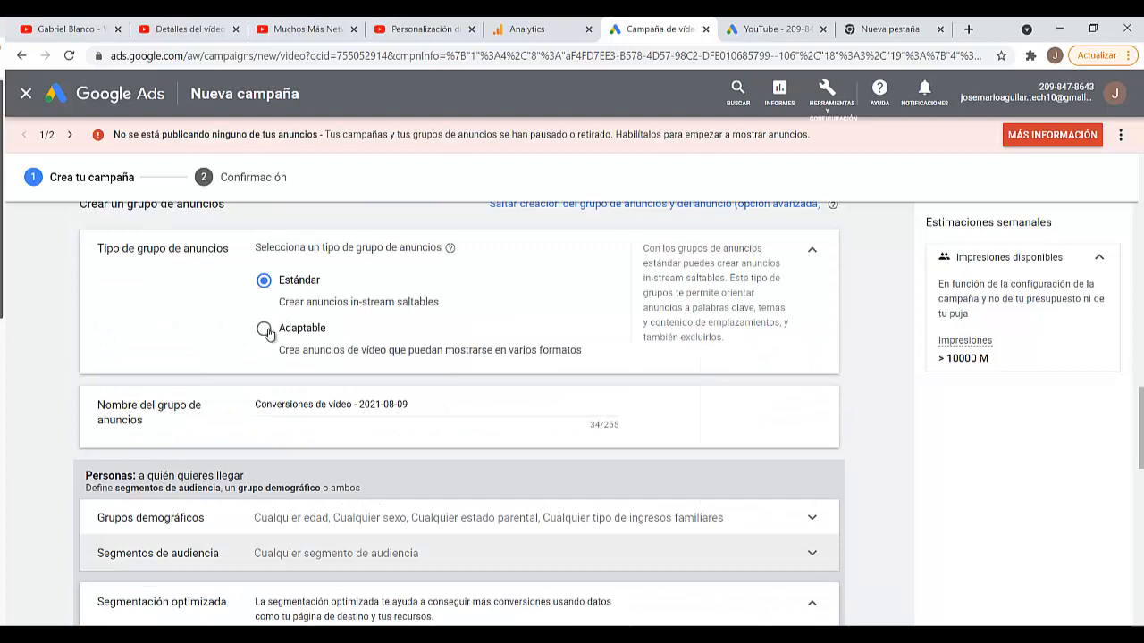
pyautogui.scroll(-1, 189, 317)
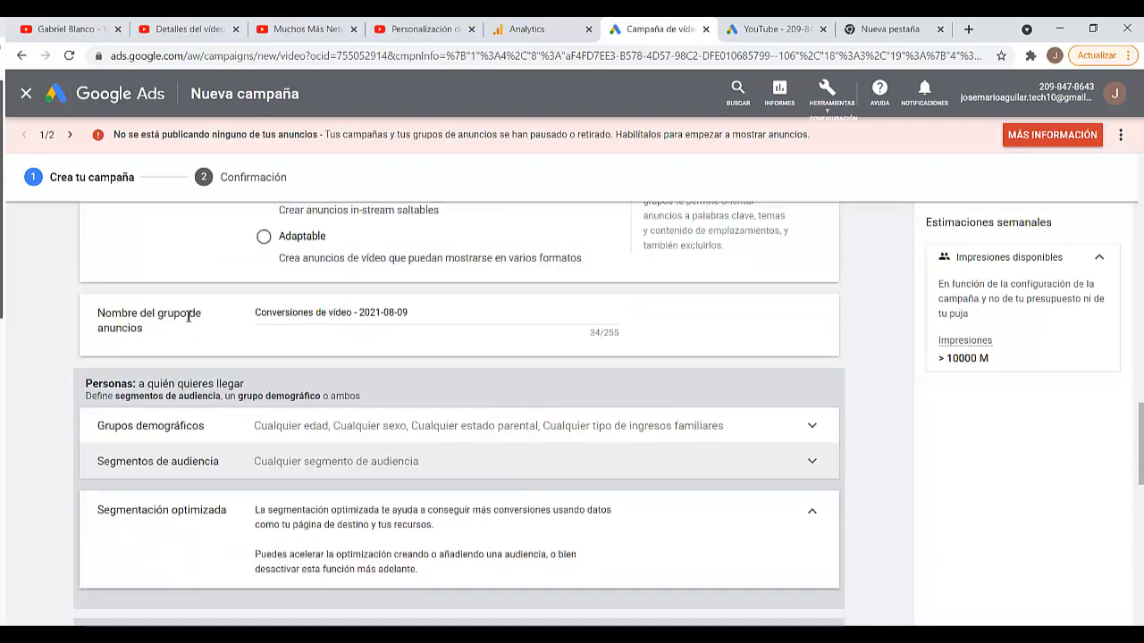
# Recheck the options under Grupos demográficos and Segmentos de audiencia, and collapse both sections.
pyautogui.click(151, 425)
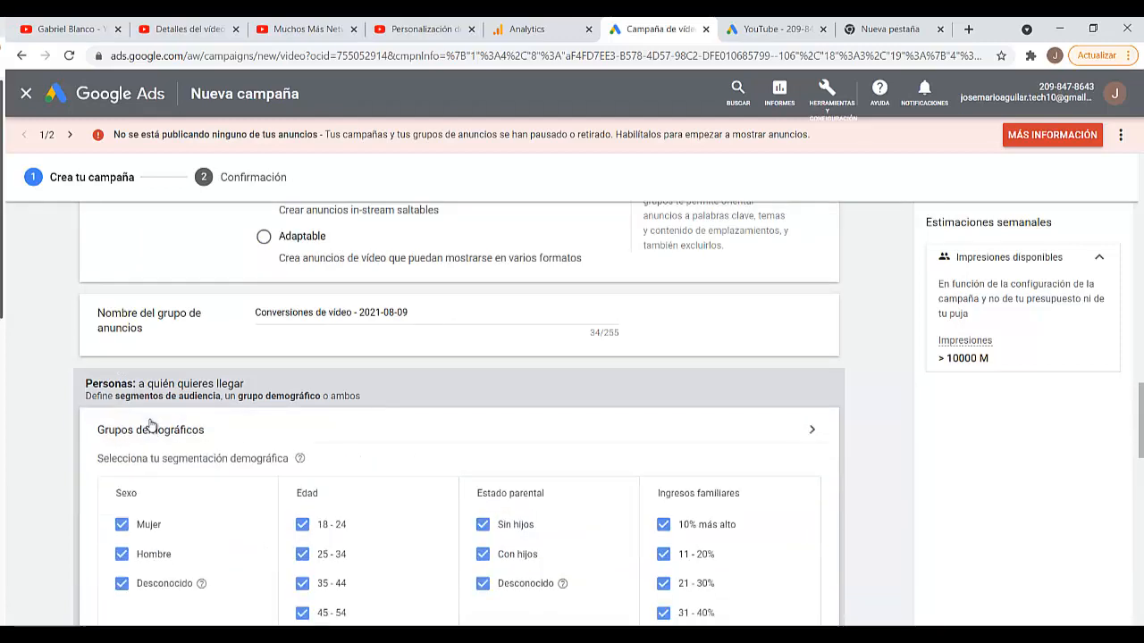
pyautogui.scroll(-3, 144, 284)
pyautogui.scroll(-1, 506, 465)
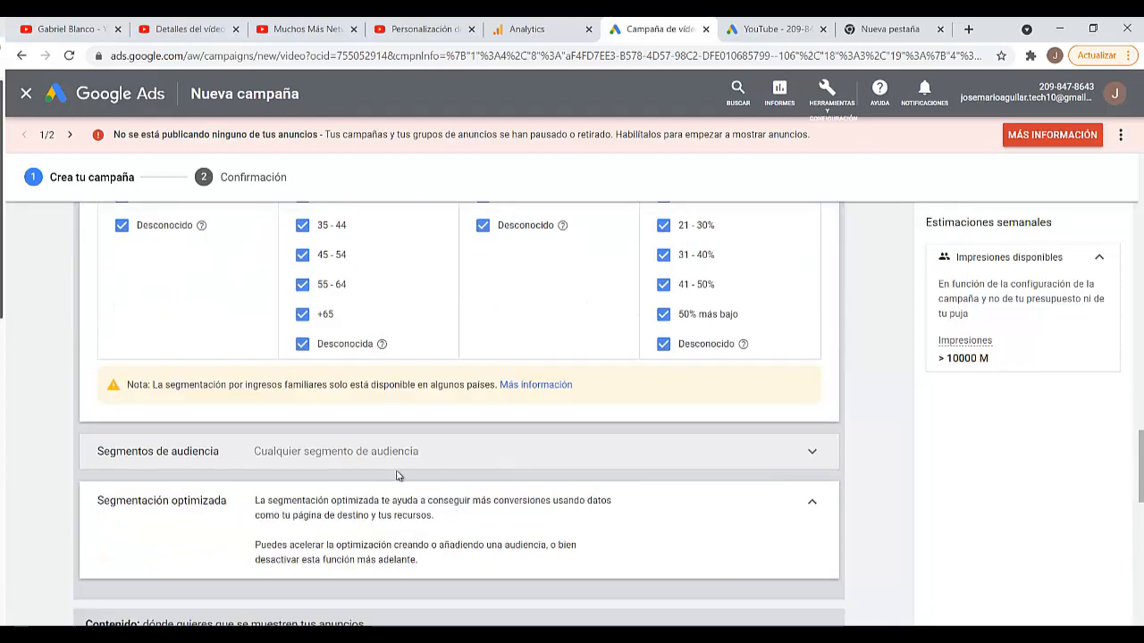
pyautogui.click(379, 453)
pyautogui.scroll(4, 163, 348)
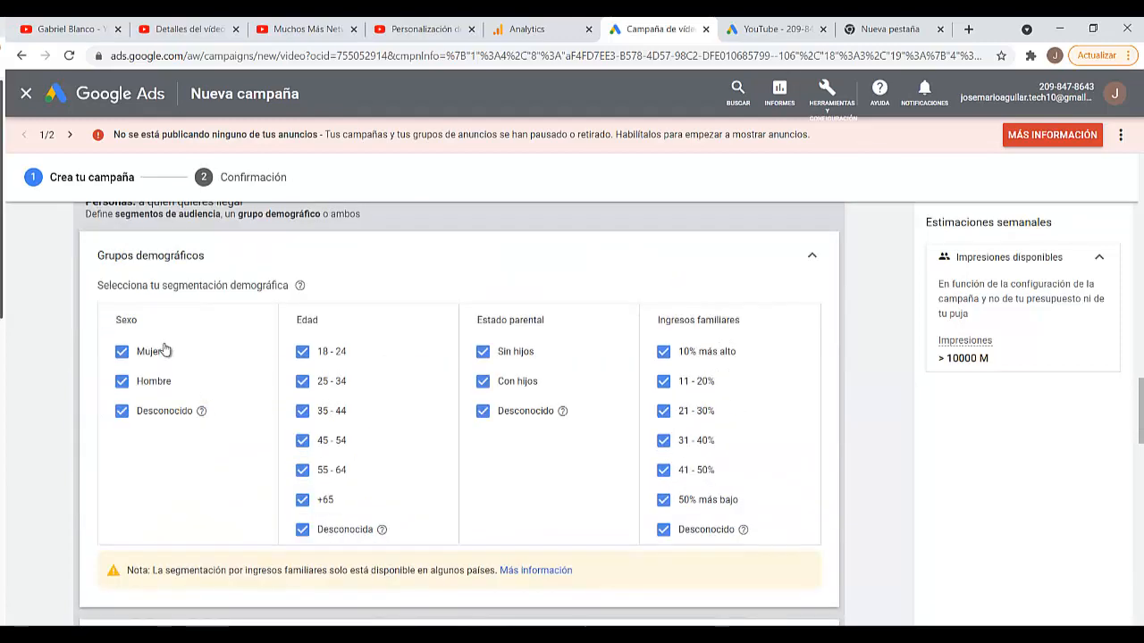
pyautogui.click(825, 440)
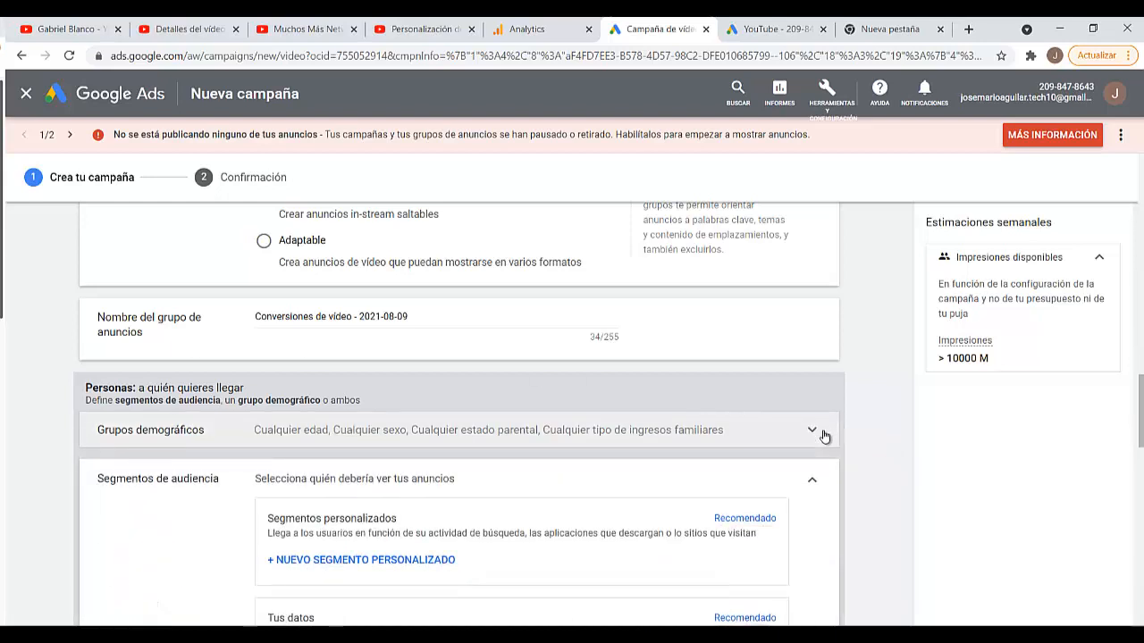
pyautogui.scroll(-2, 823, 434)
pyautogui.click(815, 297)
# Examine the Palabras clave targeting options in the Contenido section, and collapse them.
pyautogui.scroll(-3, 447, 402)
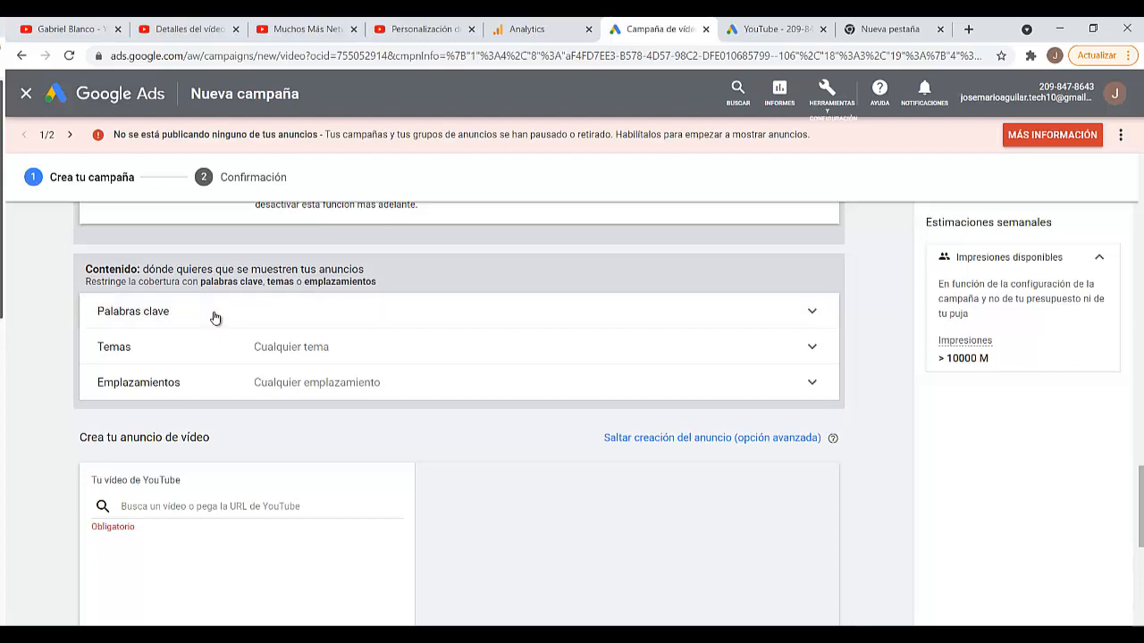
pyautogui.click(214, 318)
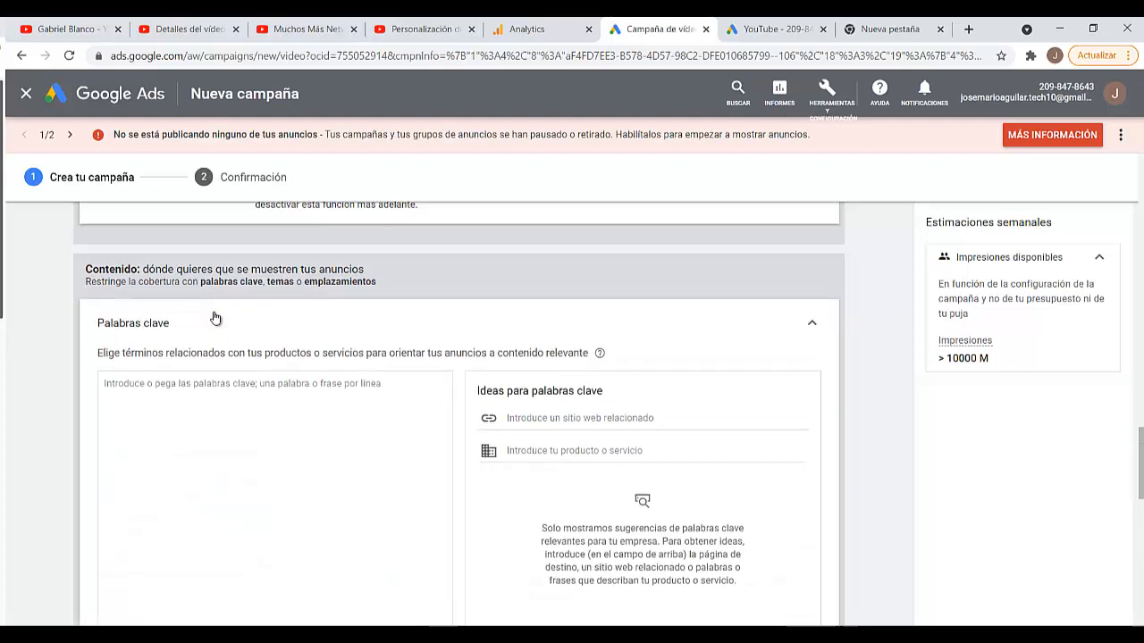
pyautogui.click(812, 325)
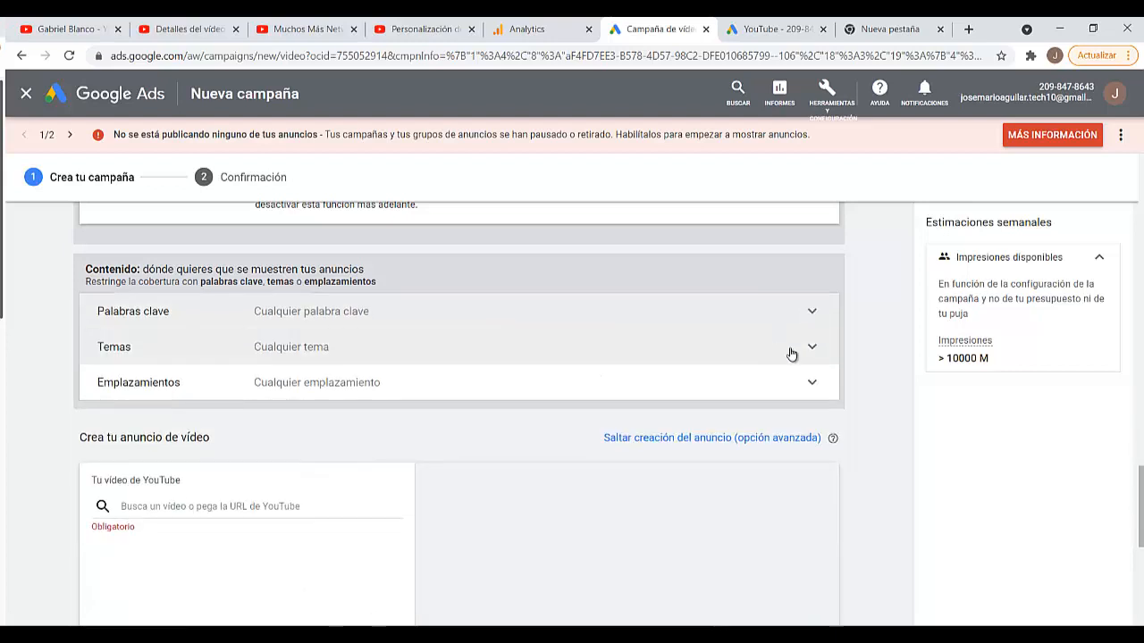
# Browse the topic categories under Temas, including the subtopics of Salud.
pyautogui.click(810, 353)
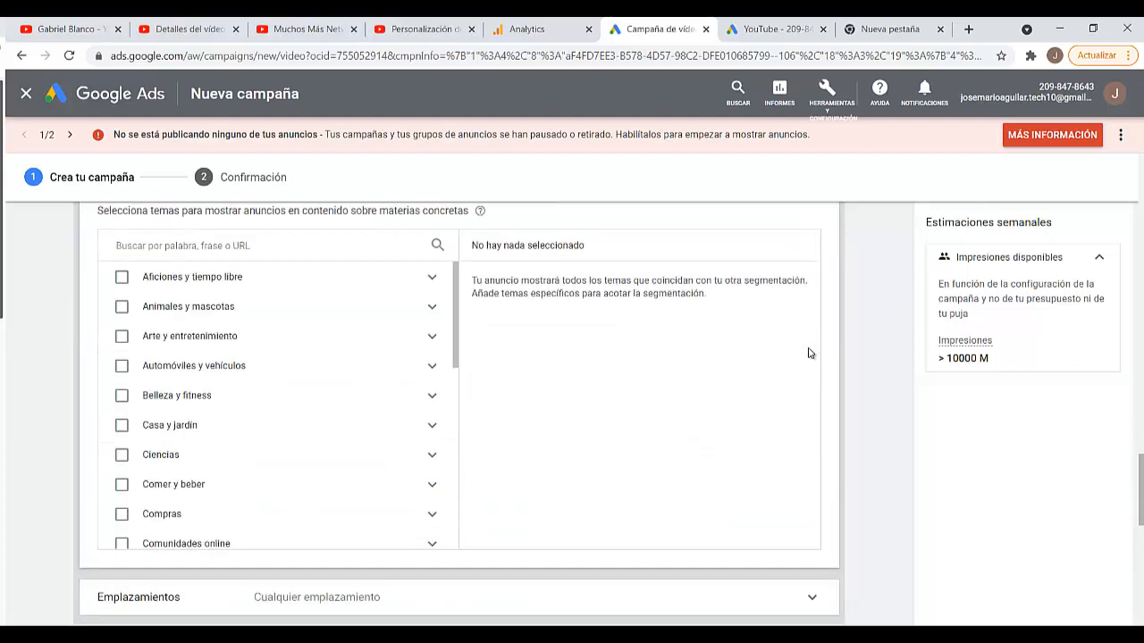
pyautogui.scroll(-1, 327, 391)
pyautogui.scroll(-3, 327, 391)
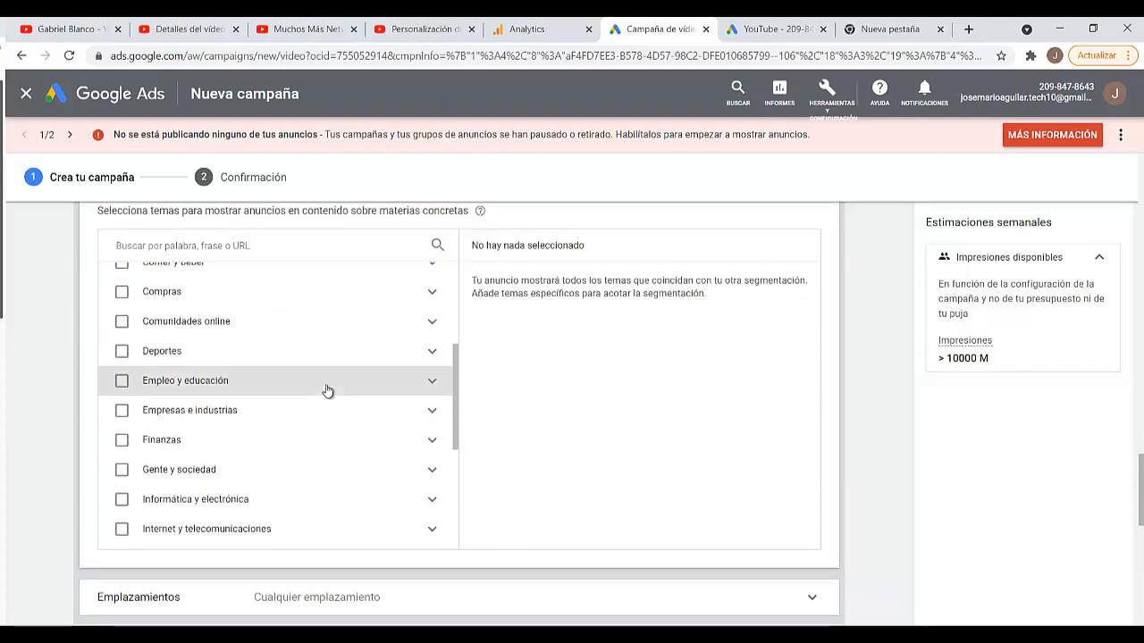
pyautogui.scroll(-4, 317, 394)
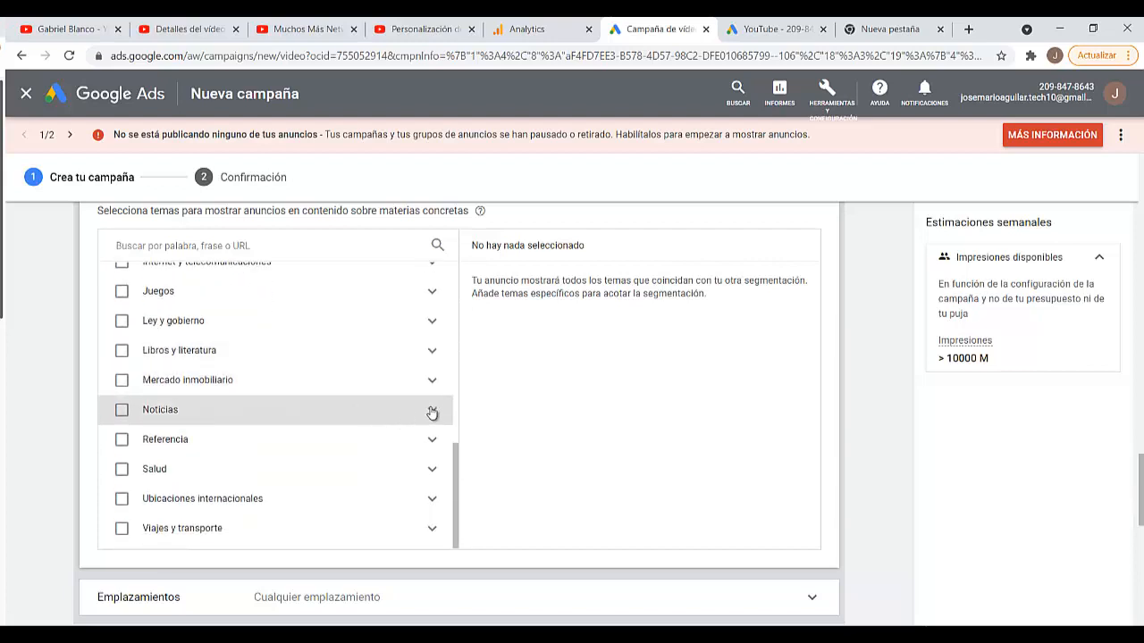
pyautogui.click(431, 472)
pyautogui.scroll(-3, 431, 471)
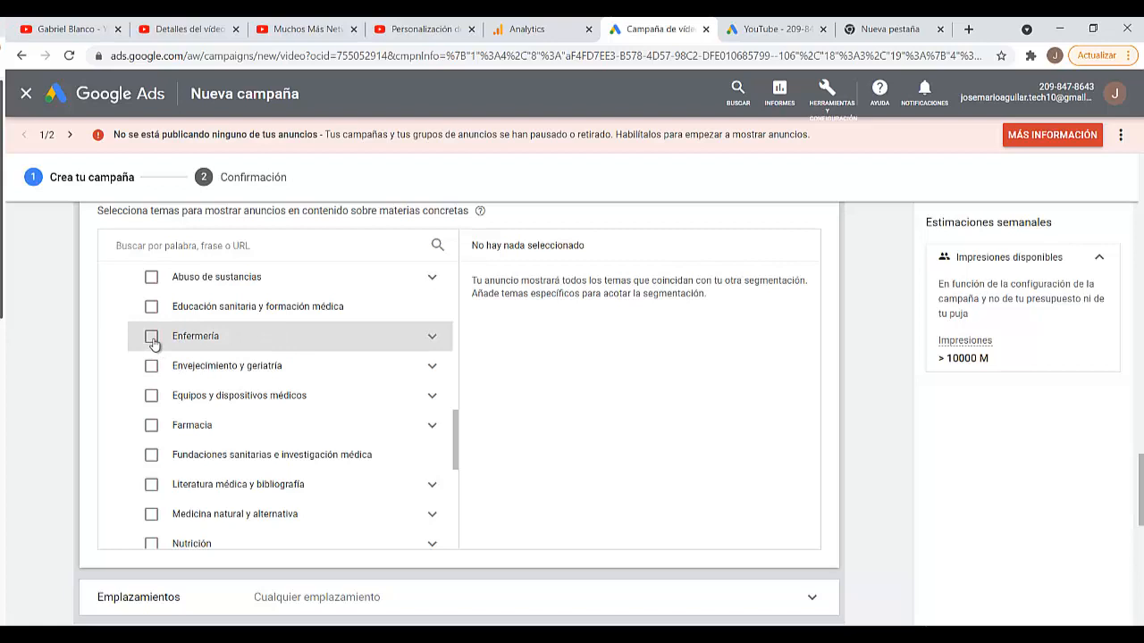
pyautogui.scroll(-4, 281, 376)
pyautogui.scroll(6, 282, 375)
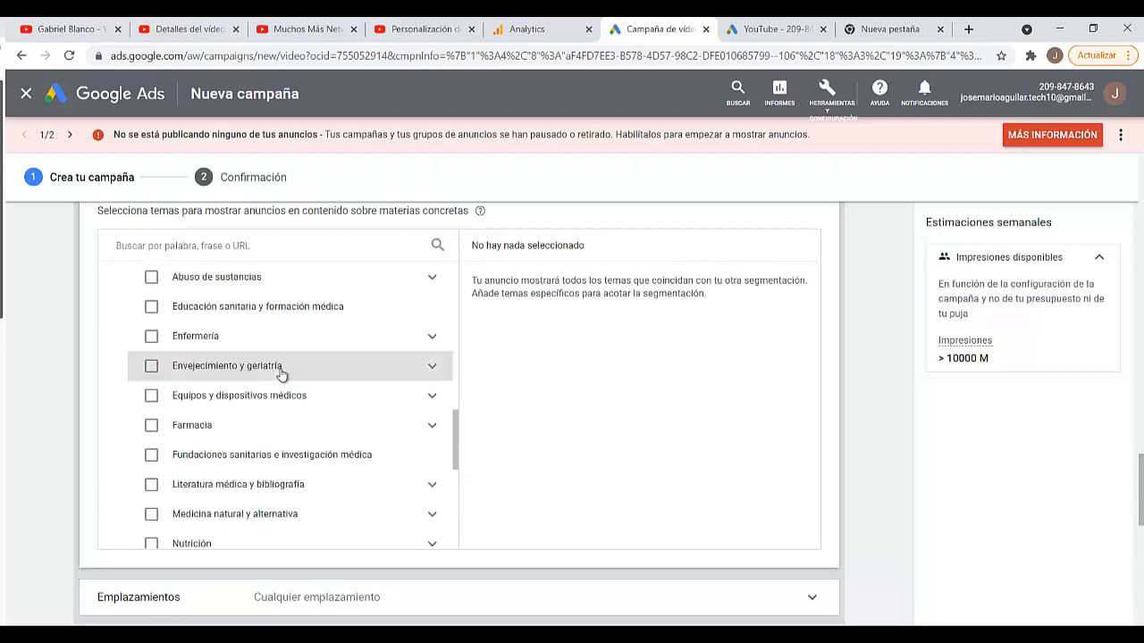
pyautogui.click(432, 426)
pyautogui.scroll(3, 426, 426)
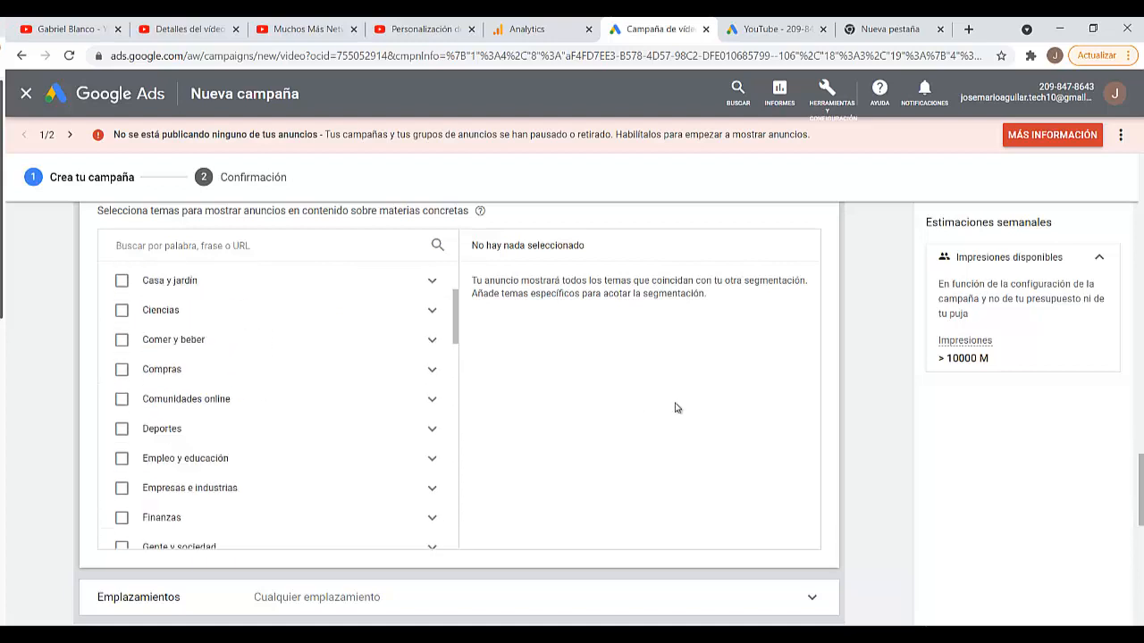
pyautogui.scroll(2, 792, 396)
# Explore the placement types under Emplazamientos, checking Canales de YouTube and Vídeos de YouTube.
pyautogui.scroll(-4, 787, 397)
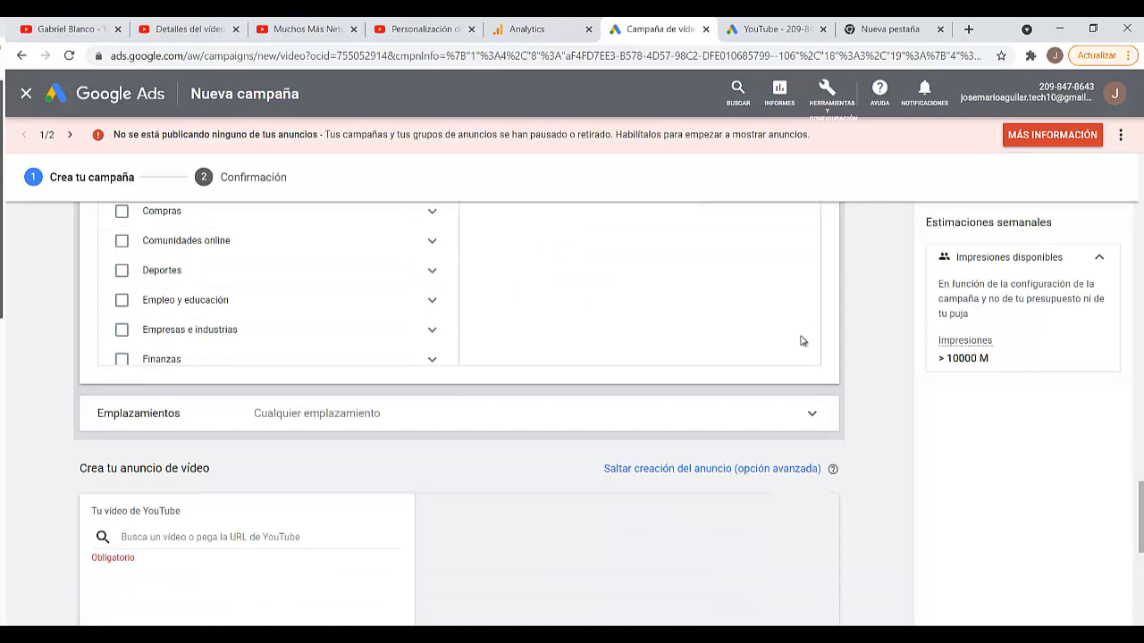
pyautogui.click(808, 414)
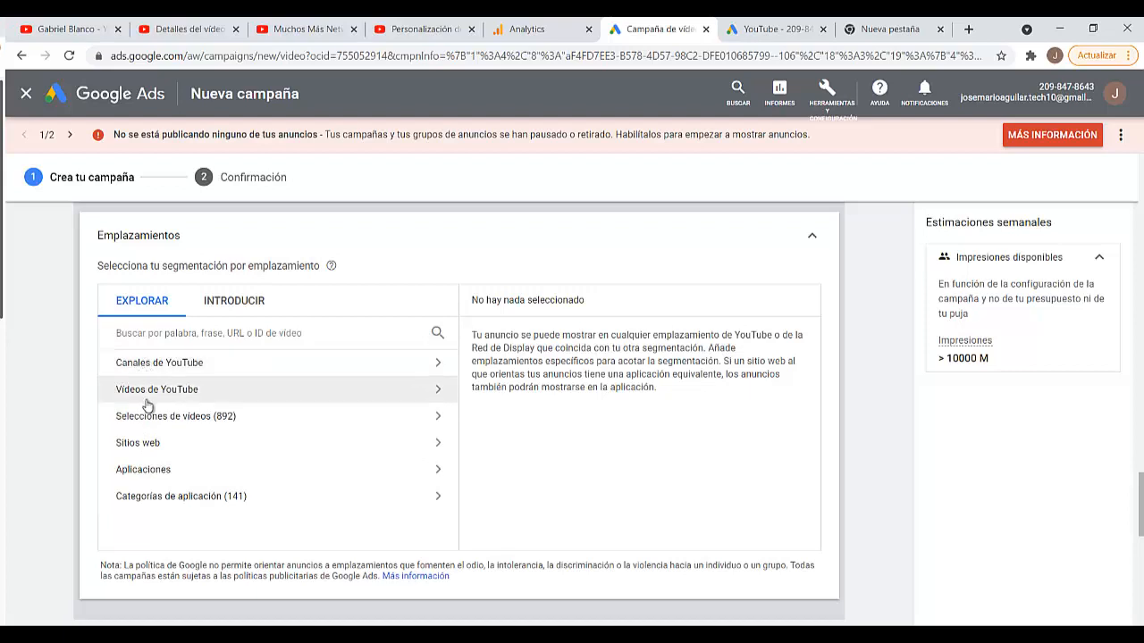
pyautogui.click(188, 366)
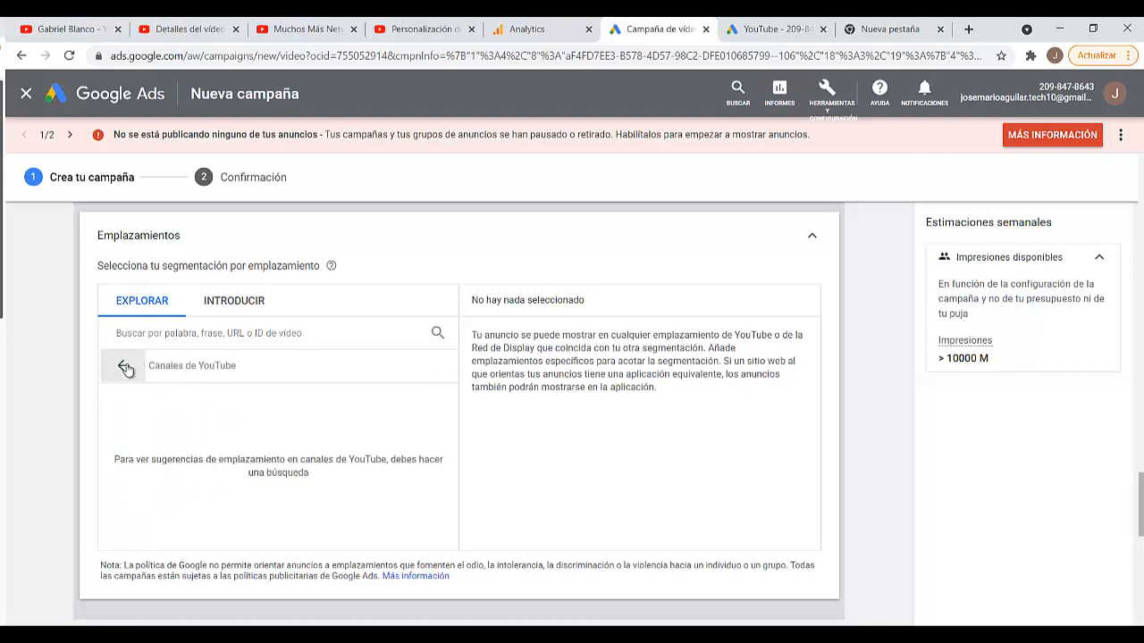
pyautogui.click(124, 366)
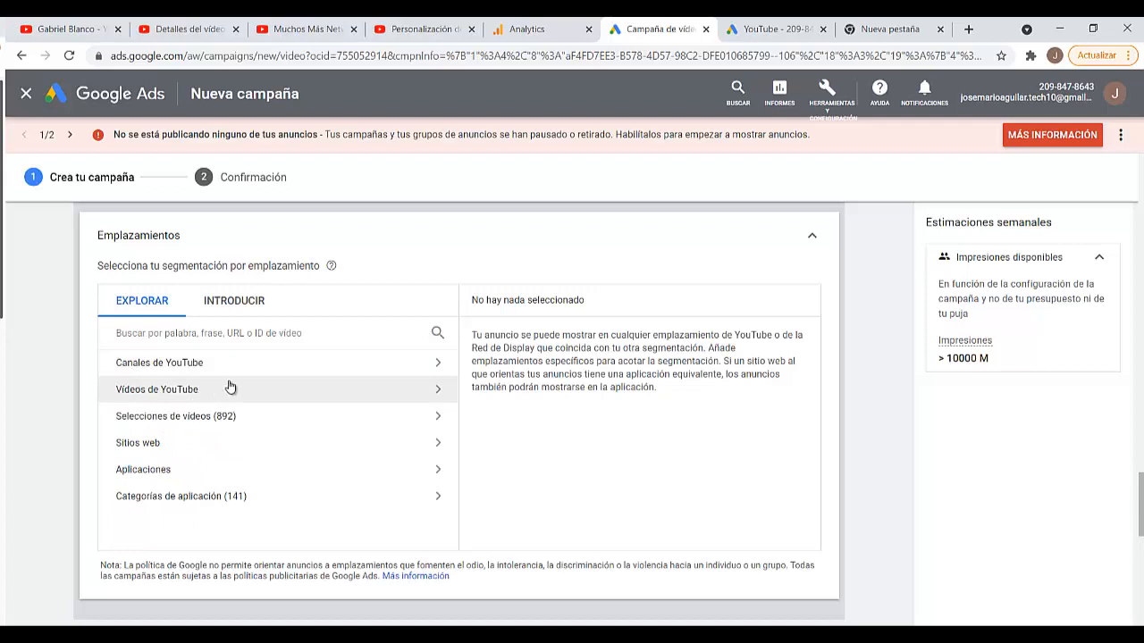
pyautogui.click(281, 366)
pyautogui.click(127, 366)
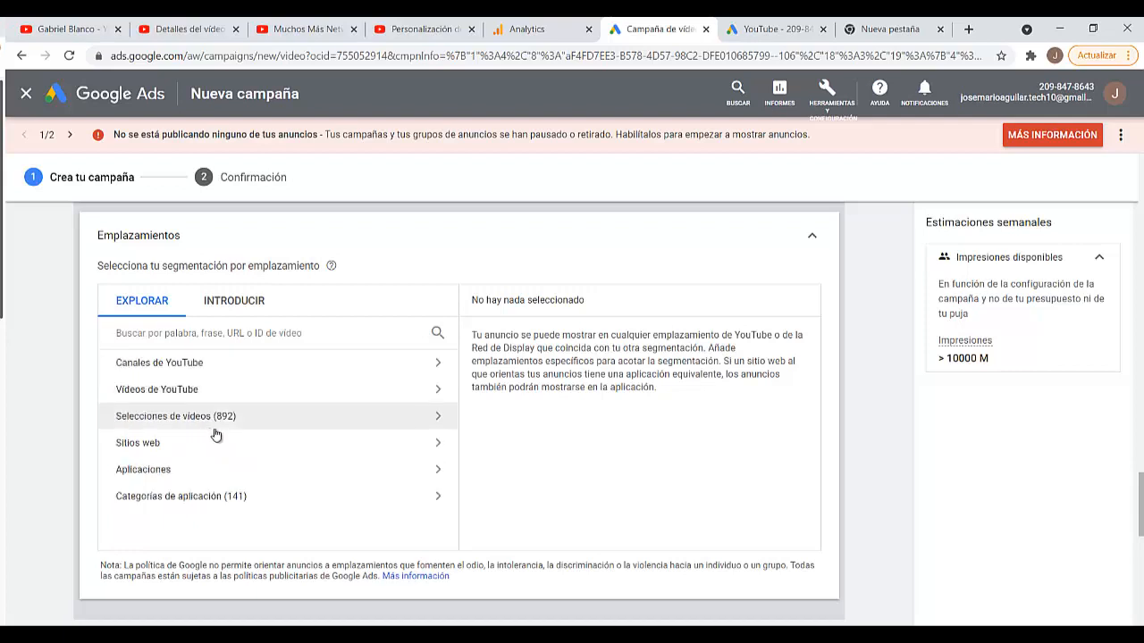
pyautogui.click(257, 395)
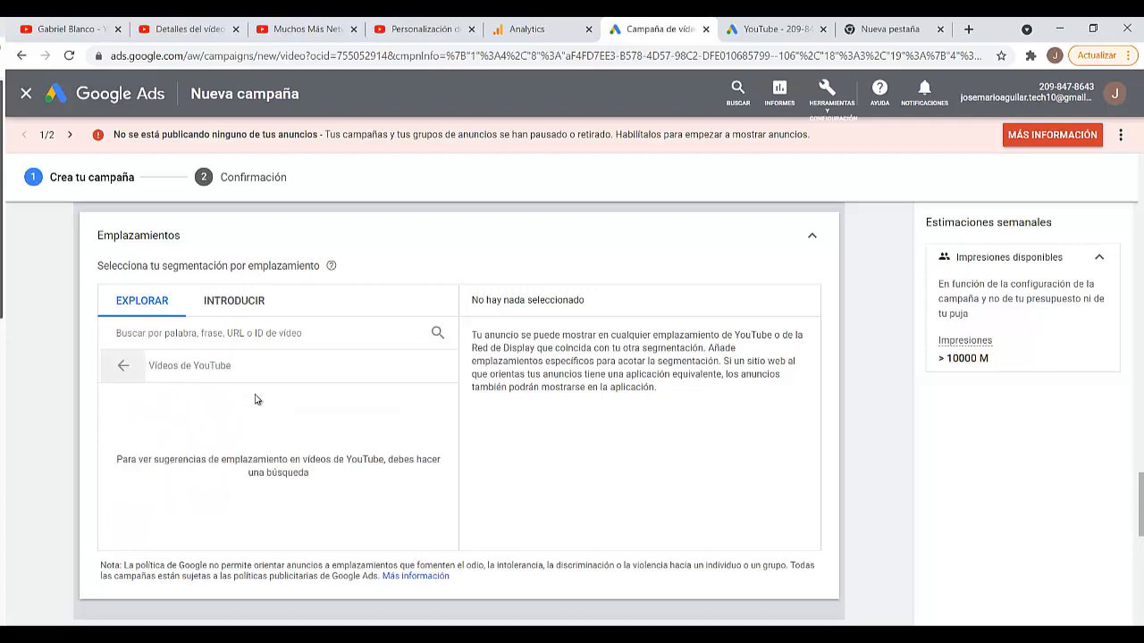
pyautogui.click(126, 367)
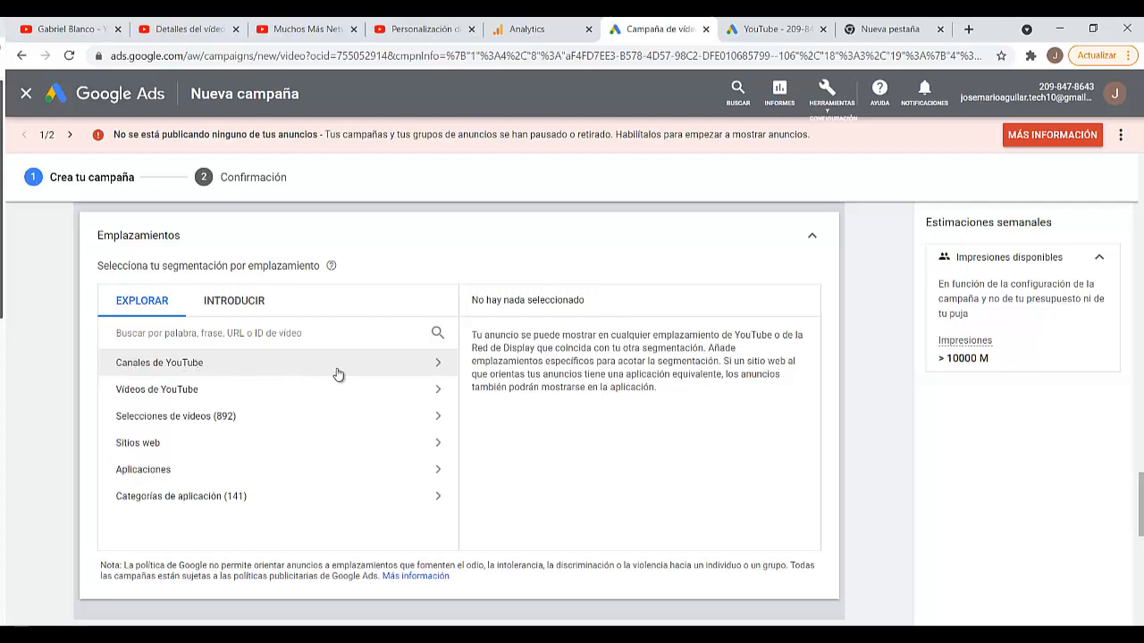
# Look over the Emplazamientos and Temas options once more, and collapse both sections.
pyautogui.scroll(-2, 754, 362)
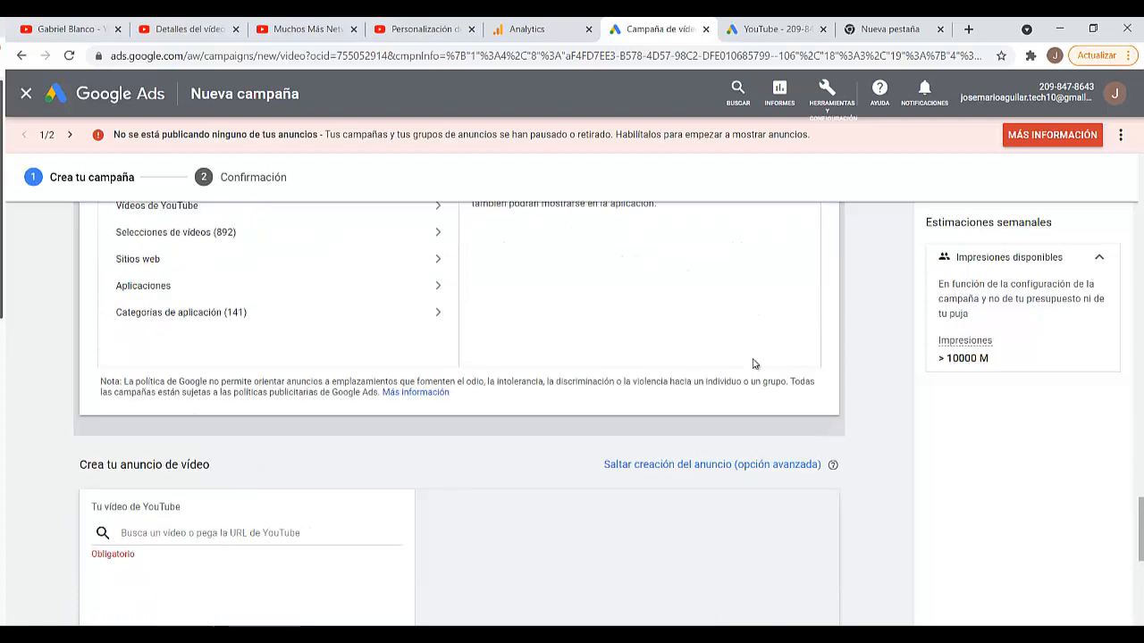
pyautogui.scroll(3, 754, 364)
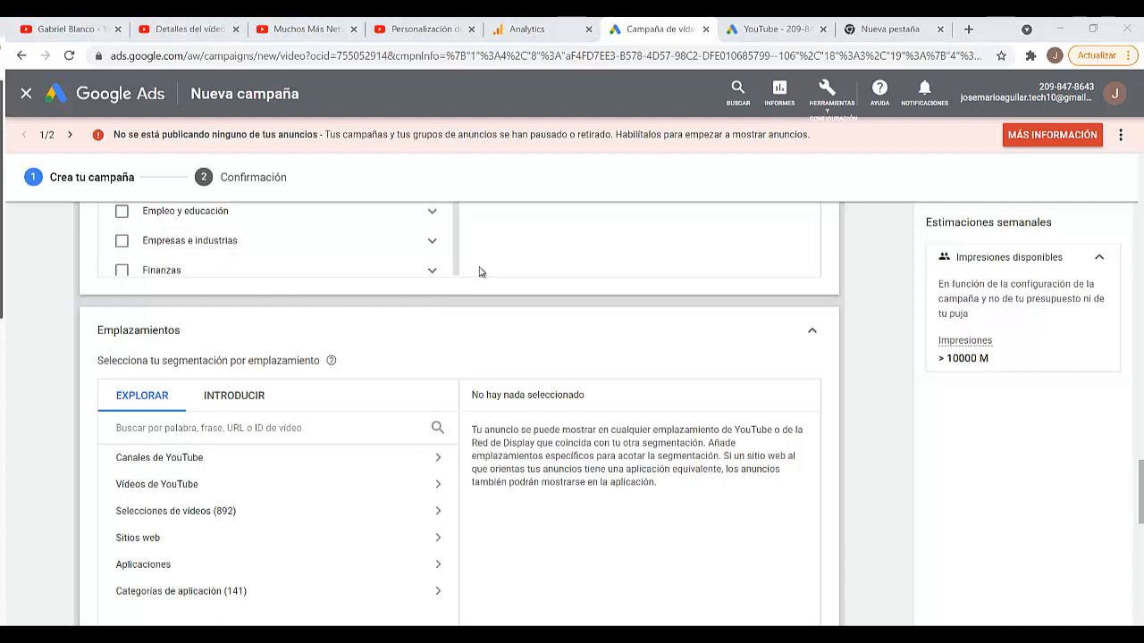
pyautogui.scroll(-1, 808, 366)
pyautogui.scroll(-2, 808, 366)
pyautogui.scroll(2, 806, 366)
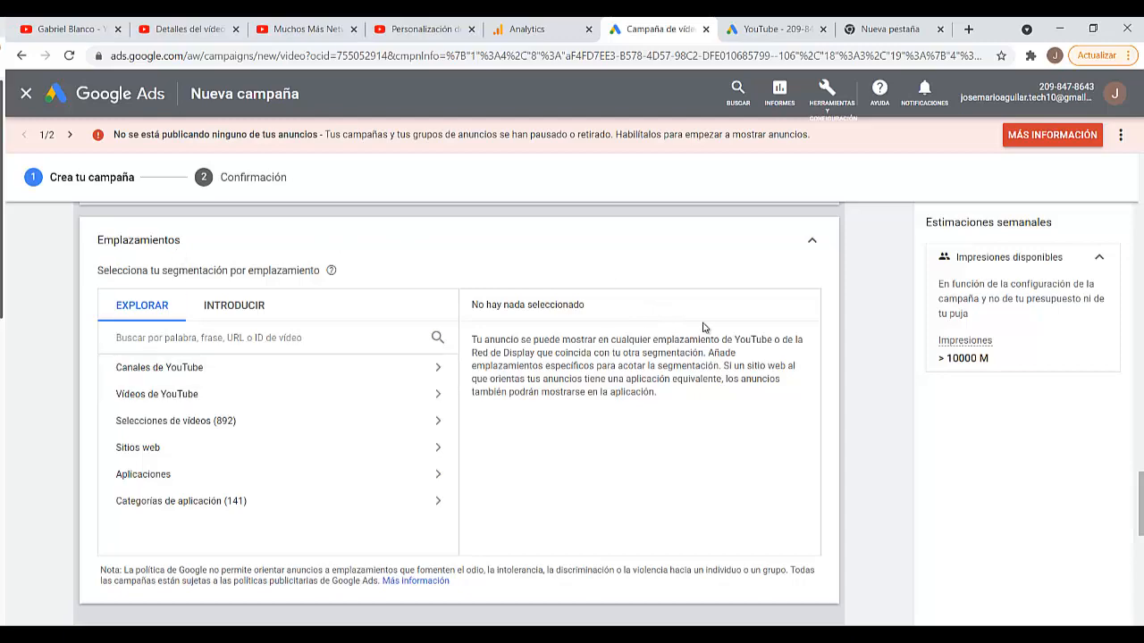
pyautogui.scroll(-4, 702, 328)
pyautogui.scroll(8, 702, 328)
pyautogui.scroll(-1, 704, 328)
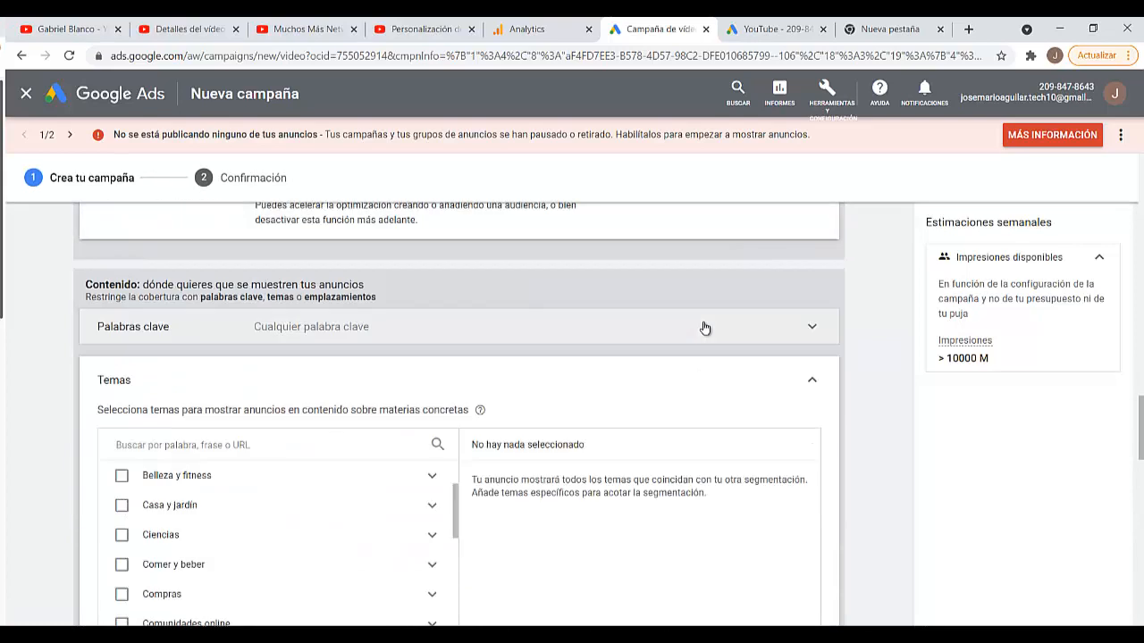
pyautogui.click(807, 384)
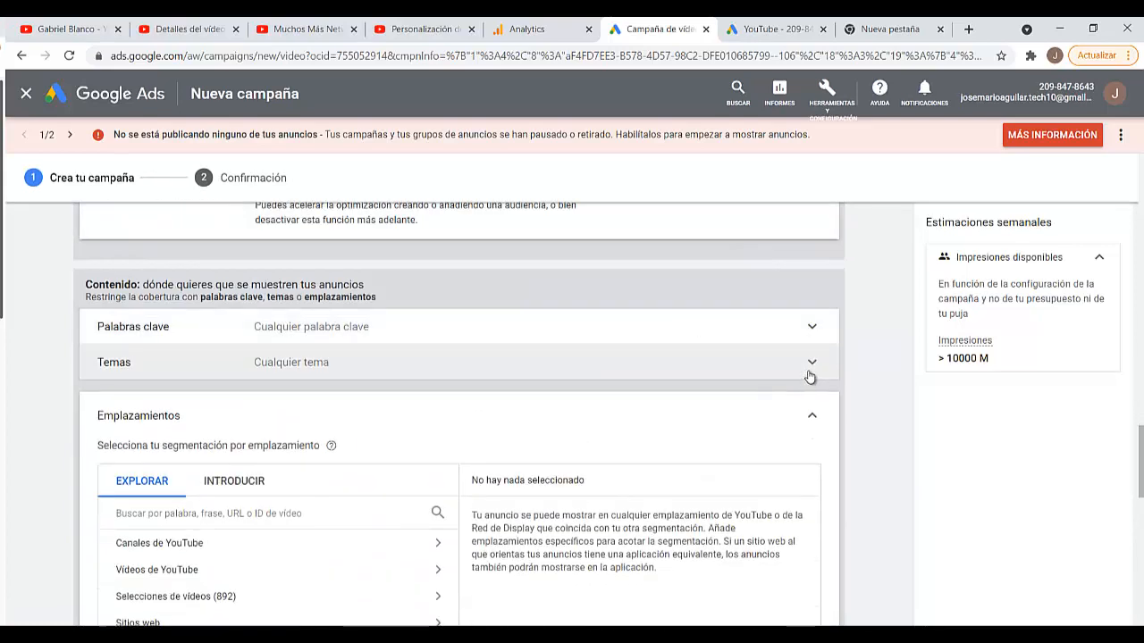
pyautogui.click(810, 416)
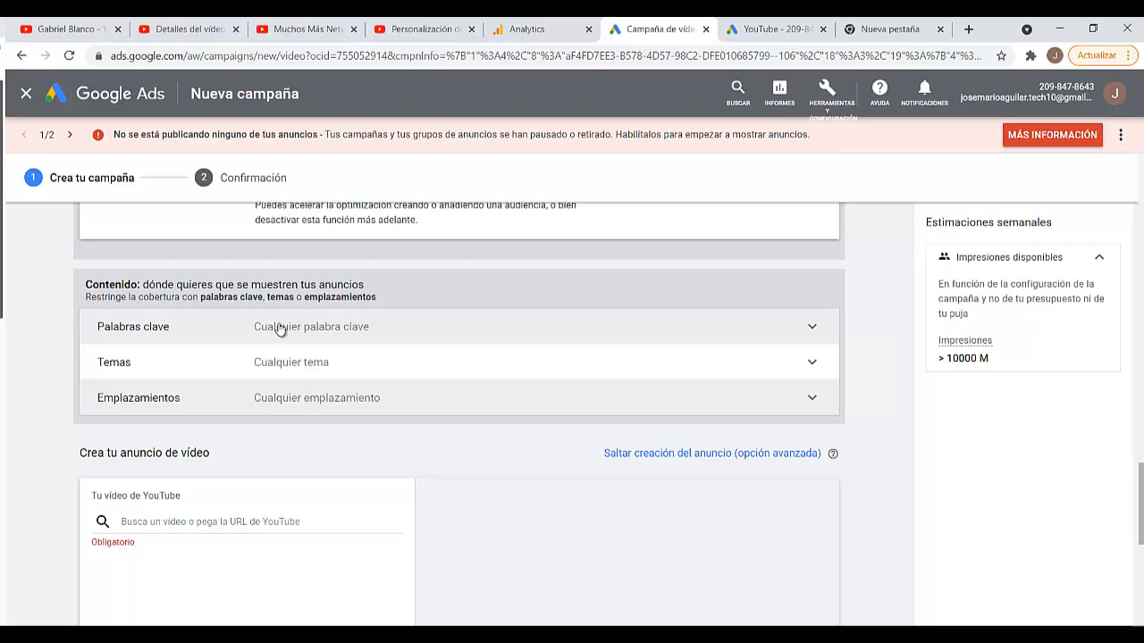
# Recheck the keyword entry and keyword ideas fields under Palabras clave, and collapse the section.
pyautogui.click(279, 328)
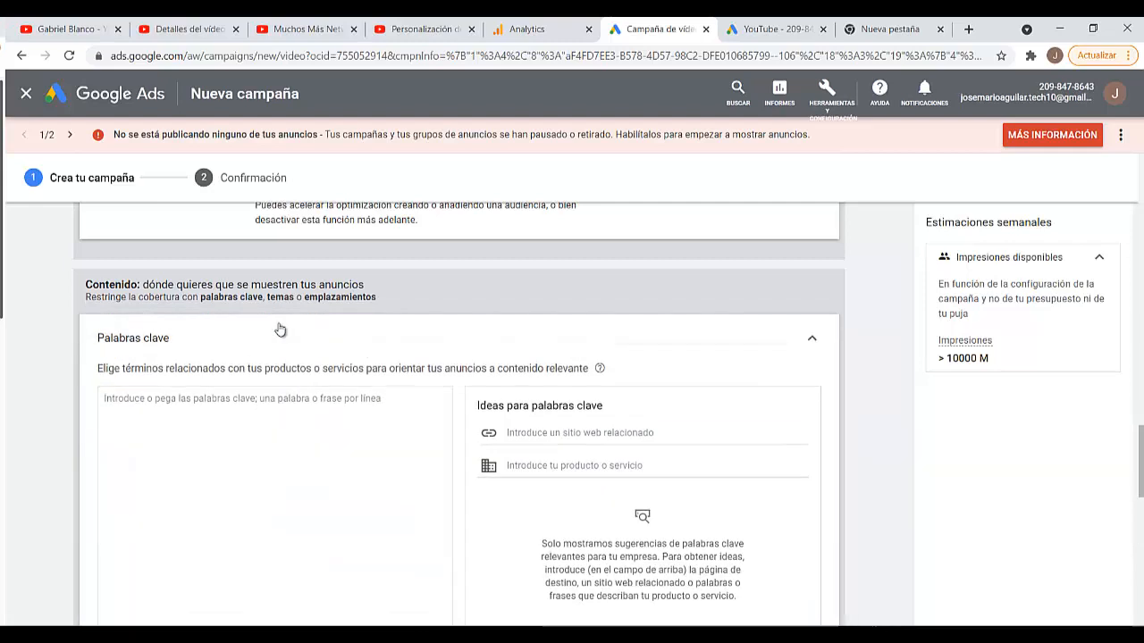
pyautogui.click(810, 339)
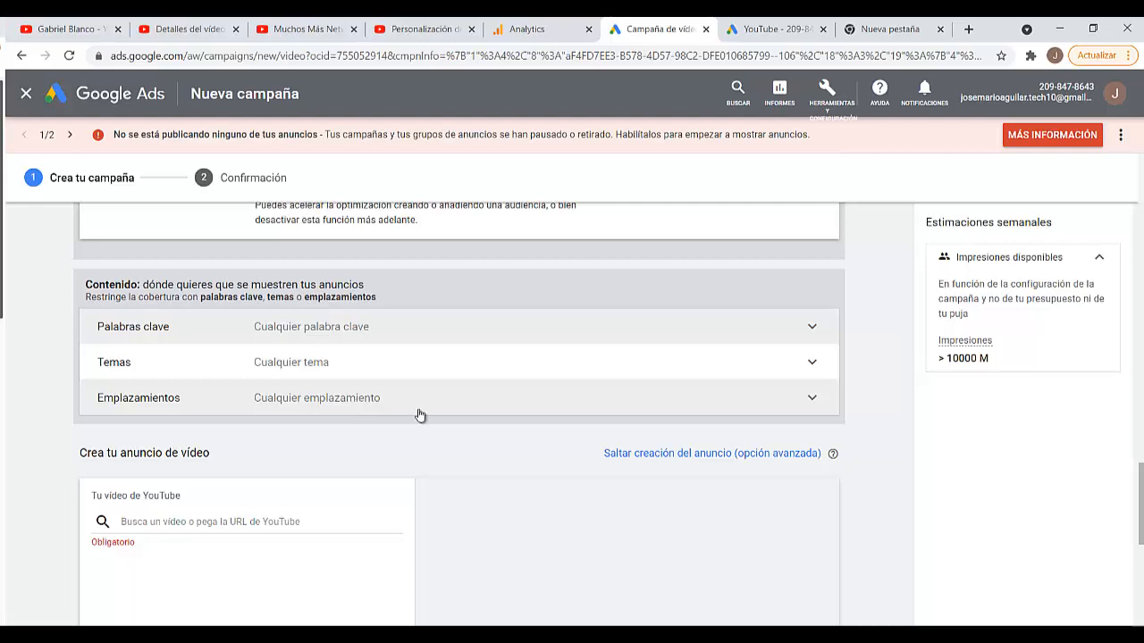
pyautogui.scroll(-3, 493, 363)
pyautogui.scroll(4, 647, 391)
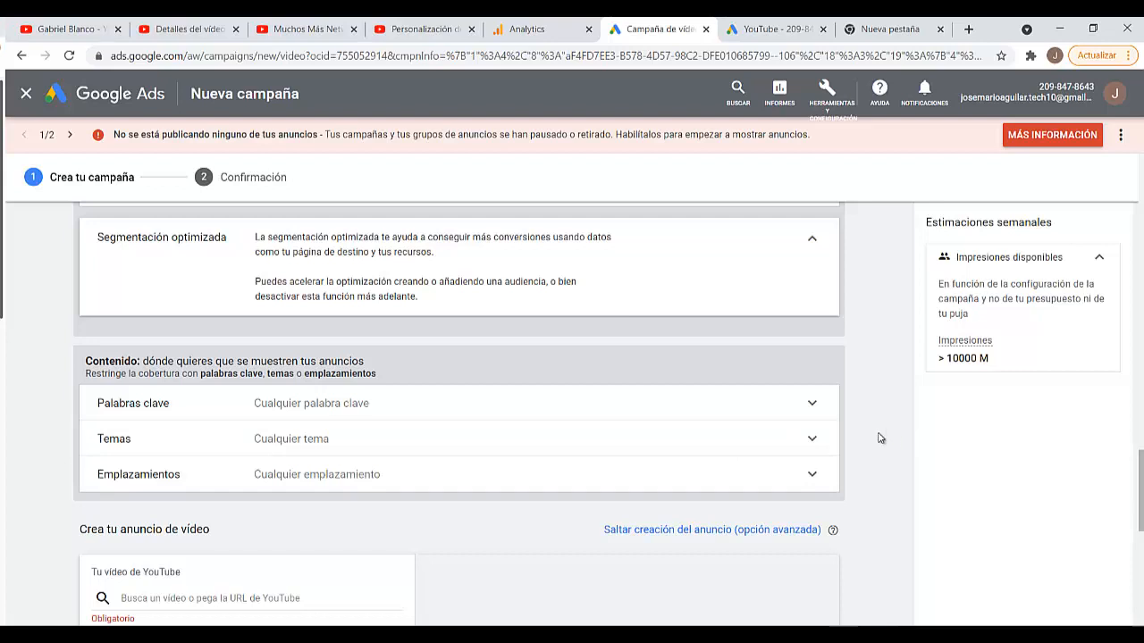
# Look back over the content exclusions, ad extensions and ad group type, and return to the Personas section.
pyautogui.scroll(5, 880, 438)
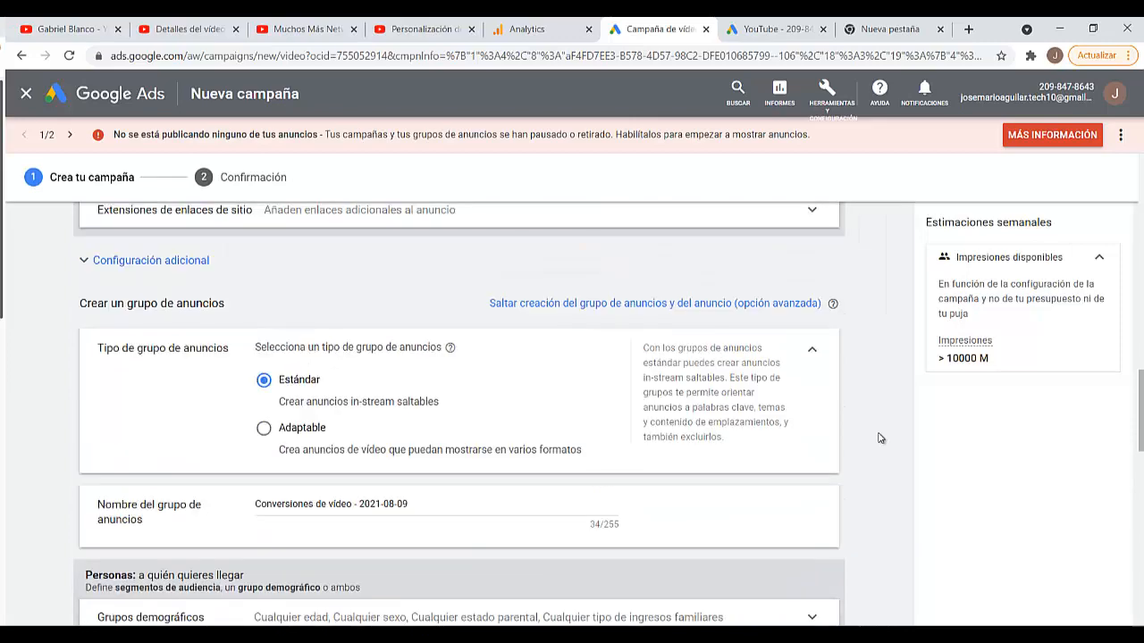
pyautogui.scroll(2, 856, 377)
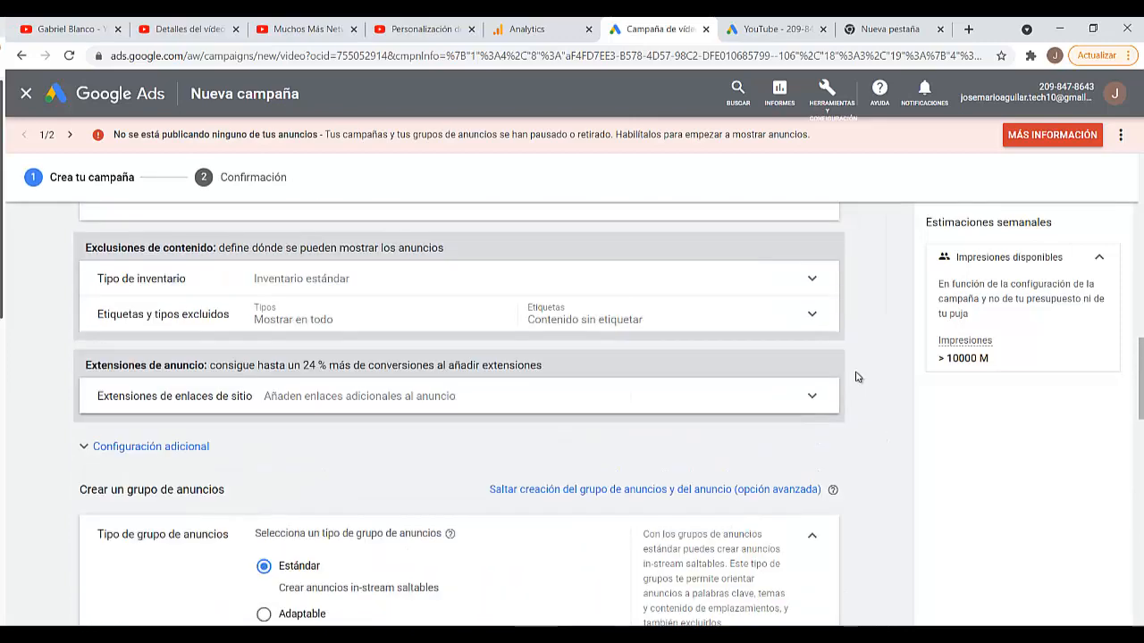
pyautogui.scroll(6, 856, 377)
pyautogui.scroll(-6, 857, 377)
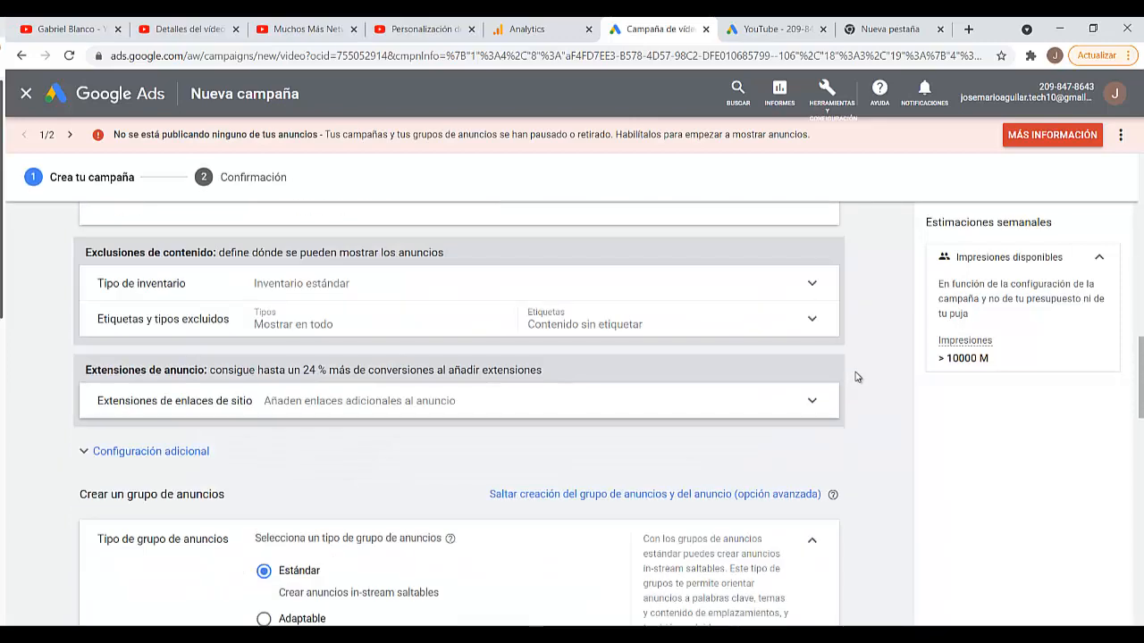
pyautogui.scroll(-5, 856, 377)
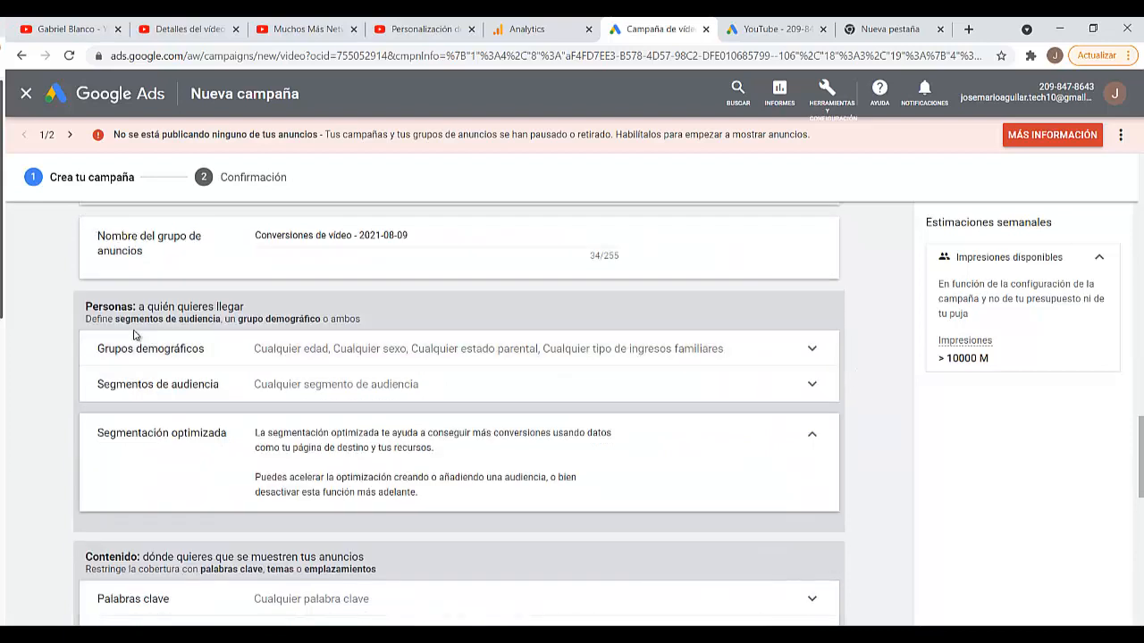
# Highlight the Personas heading, and compare its expanded audience segment options with the Contenido section.
pyautogui.moveTo(86, 307); pyautogui.dragTo(254, 310)
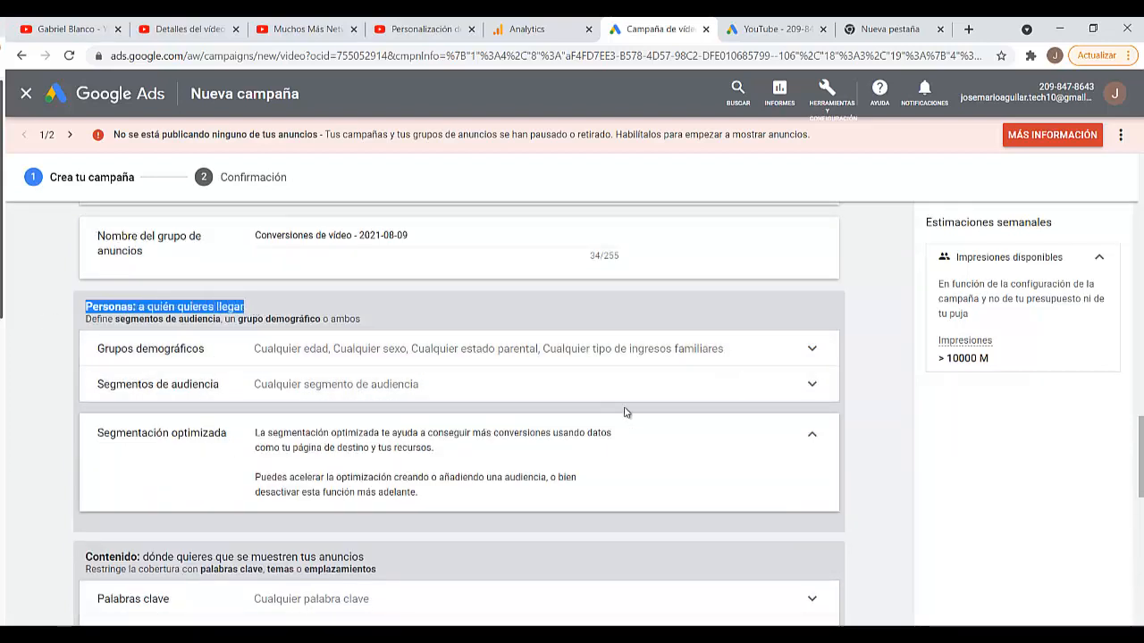
pyautogui.click(815, 386)
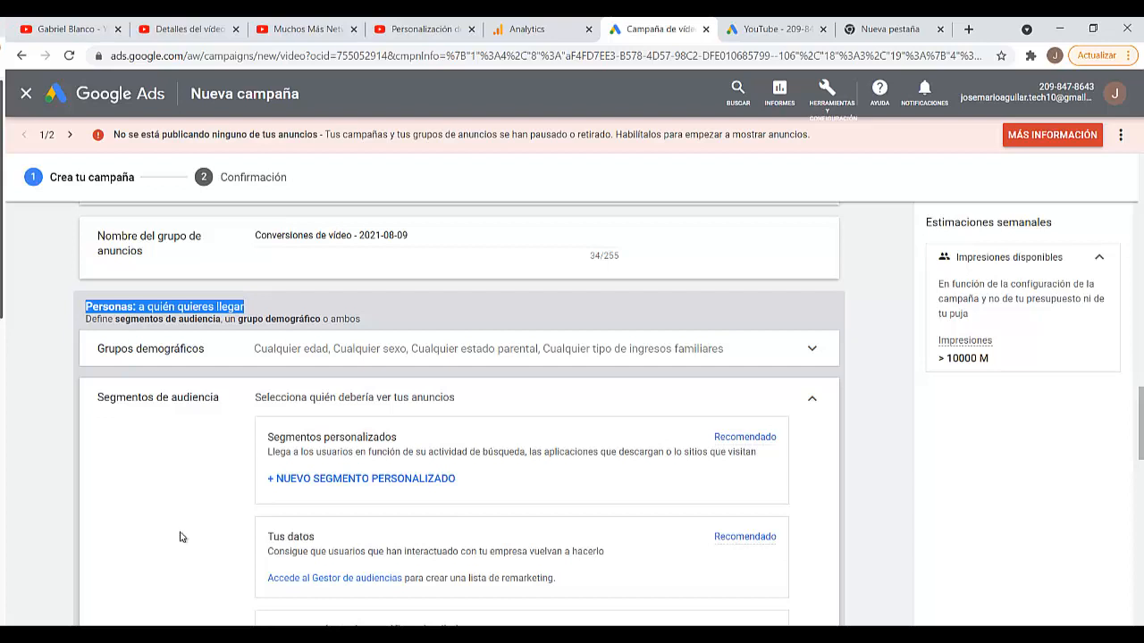
pyautogui.click(50, 447)
pyautogui.scroll(-3, 50, 447)
pyautogui.scroll(-6, 50, 447)
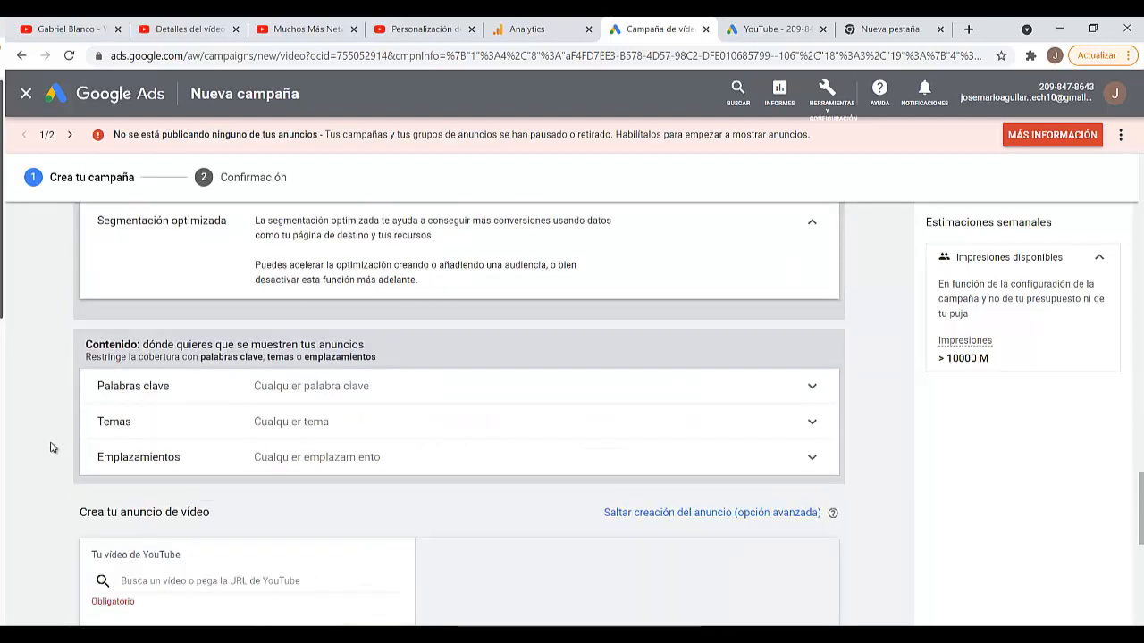
pyautogui.scroll(3, 50, 447)
pyautogui.scroll(-1, 108, 411)
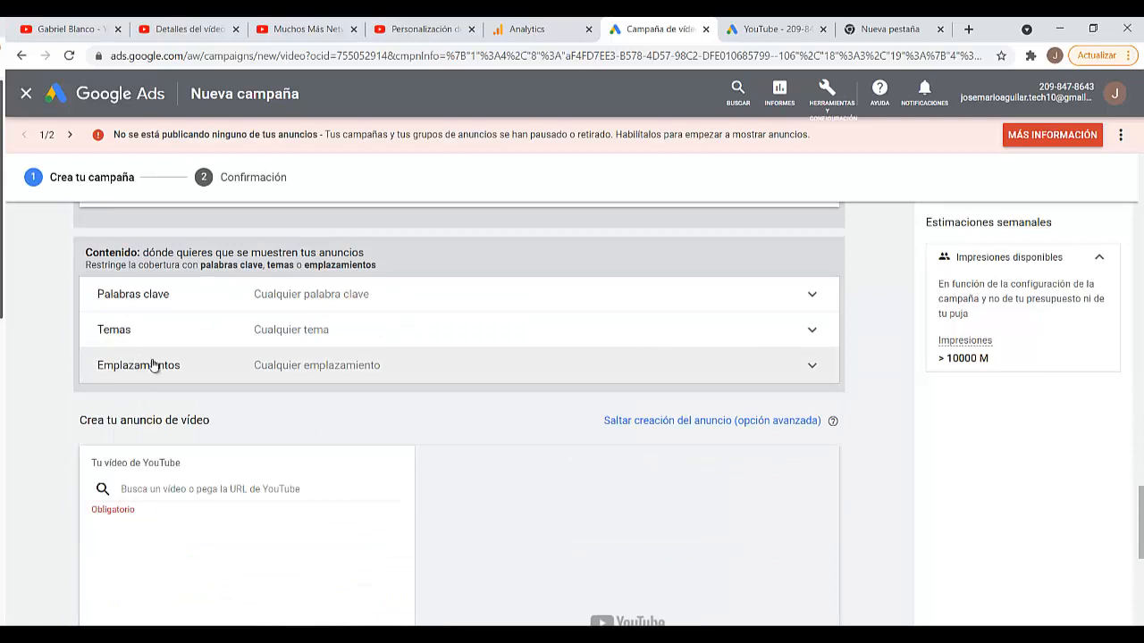
# Review the custom segment, own-data and detailed interest options under Segmentos de audiencia, and collapse the section.
pyautogui.scroll(7, 59, 298)
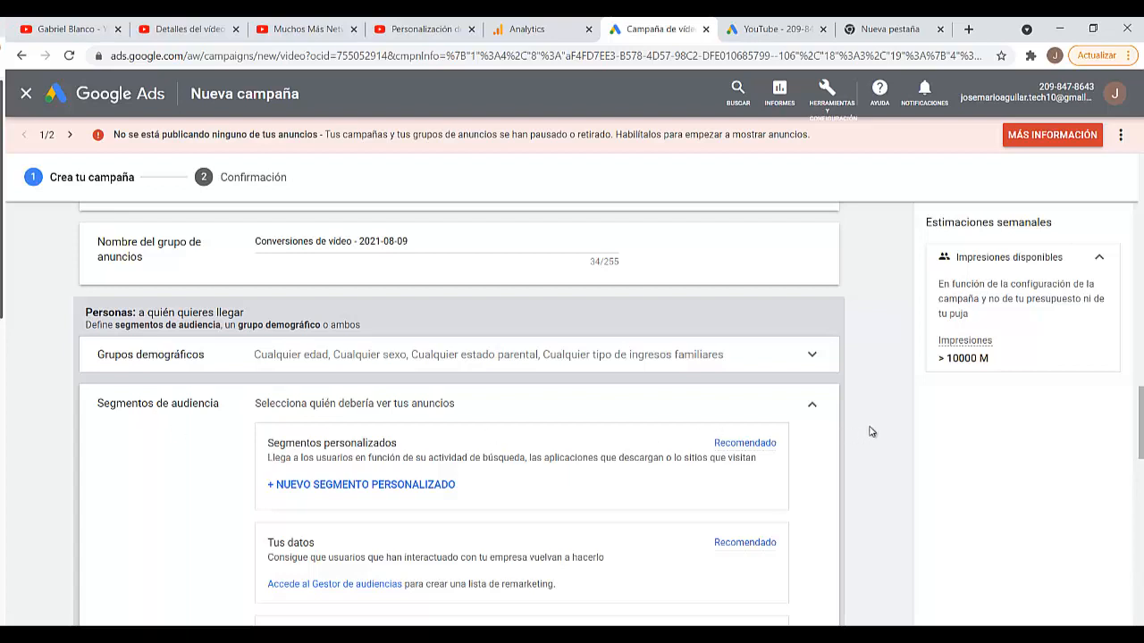
pyautogui.scroll(-2, 871, 432)
pyautogui.scroll(1, 872, 432)
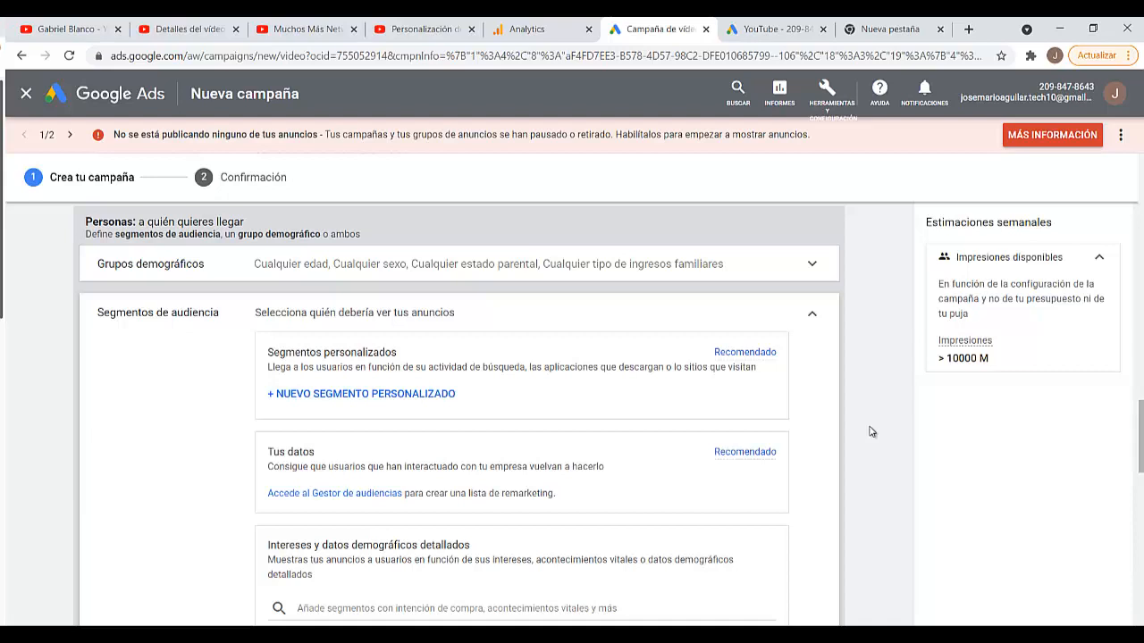
pyautogui.click(813, 321)
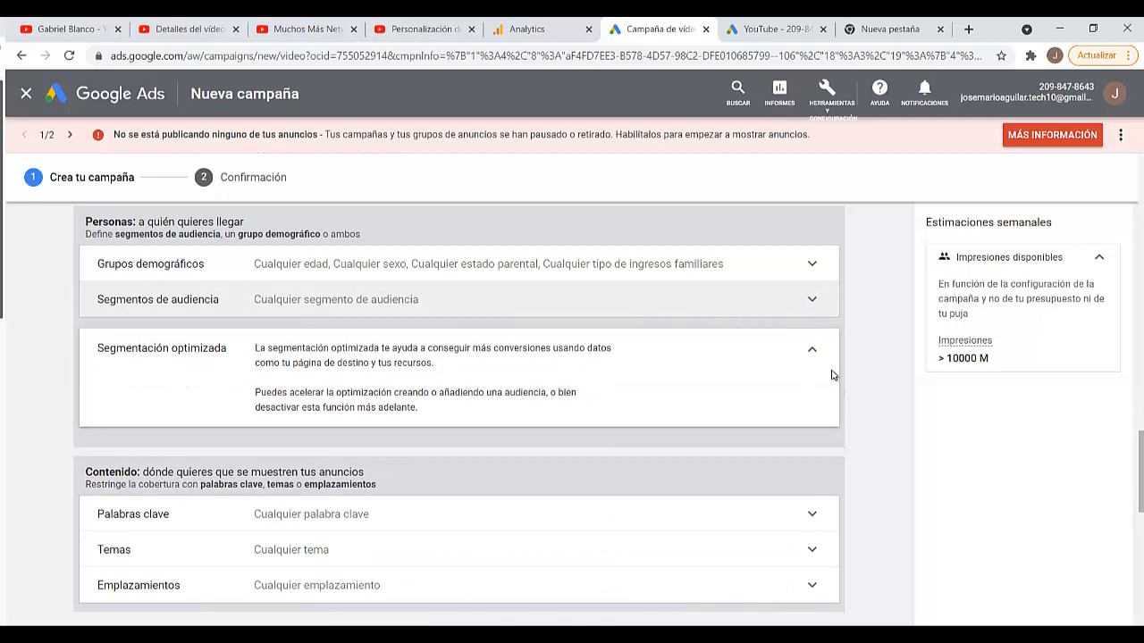